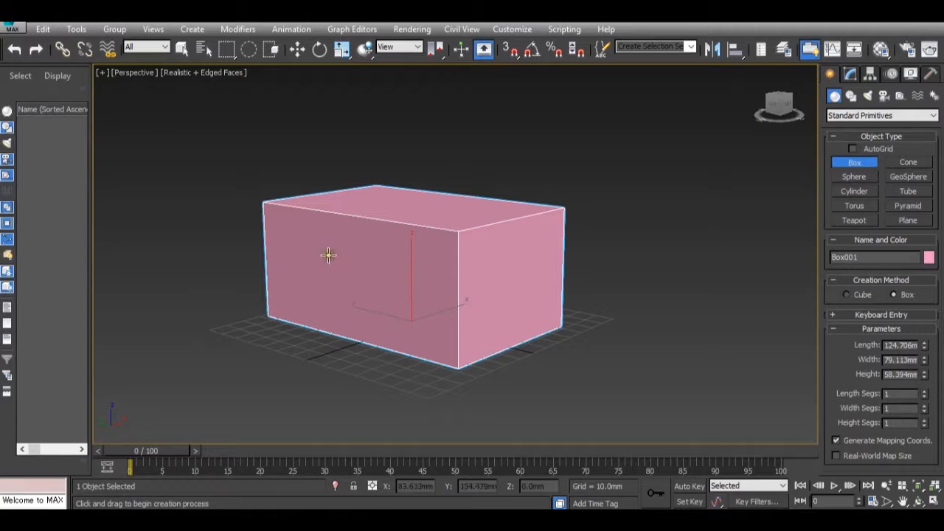
Finish creating the box and convert it to an editable poly
right_click(461, 241)
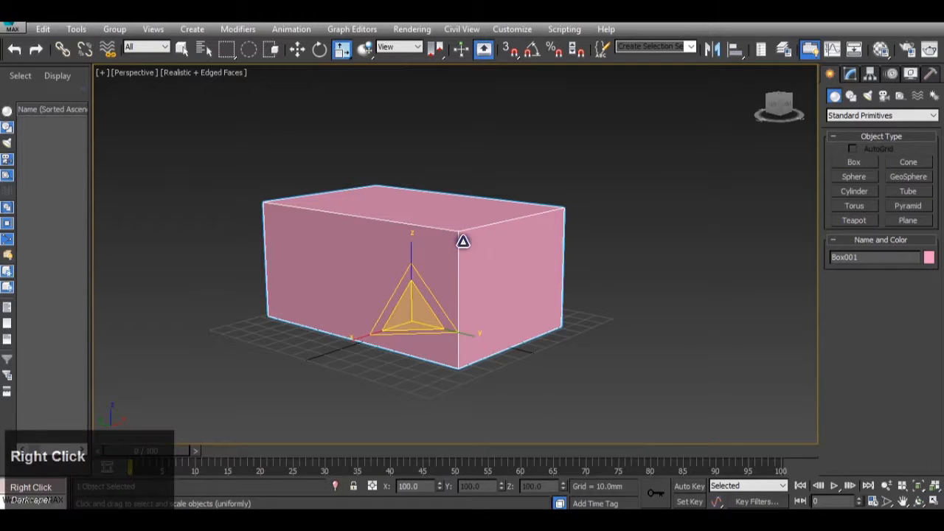
right_click(464, 242)
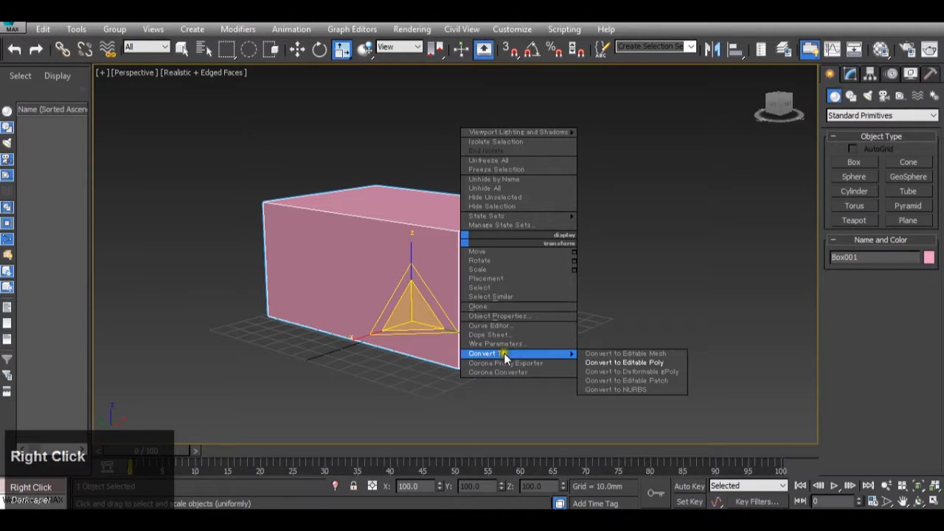
click(594, 361)
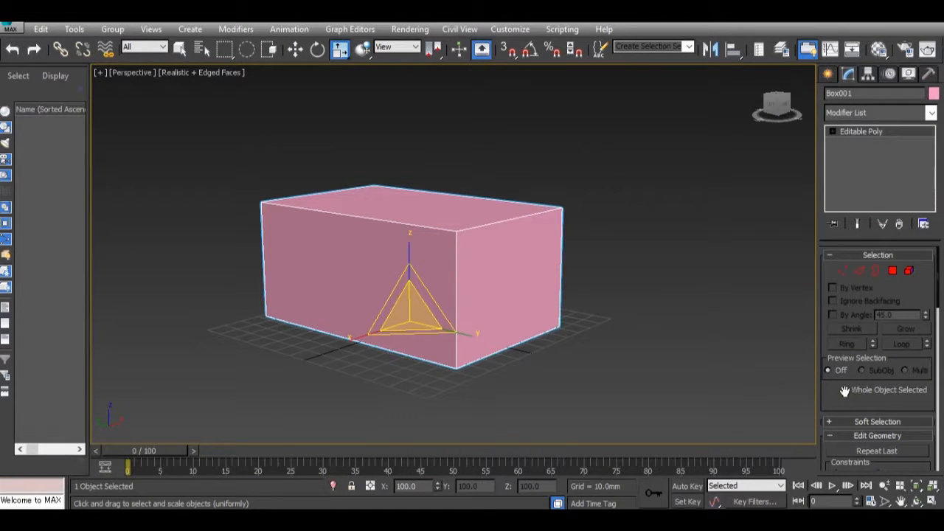
Extrude the top polygon of the box upward by about 27.5 mm
click(893, 272)
scroll(852, 385, down, 2)
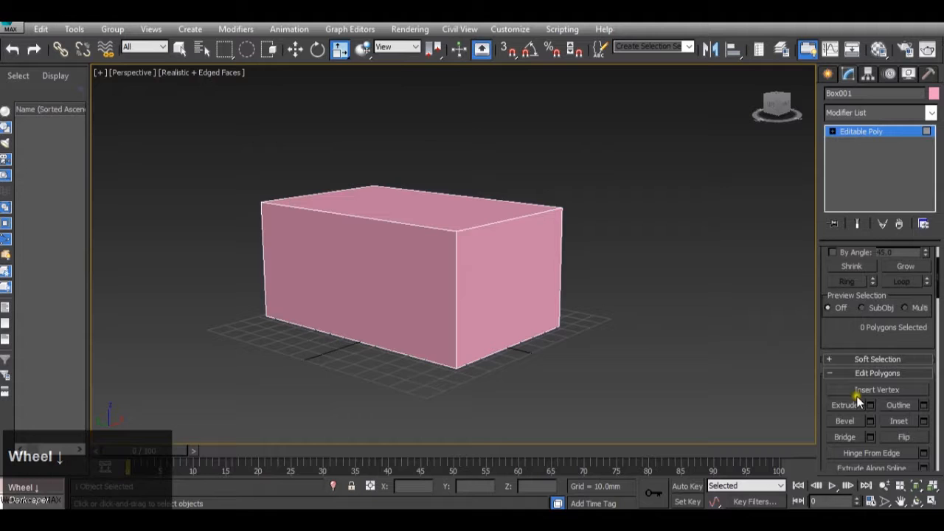
click(460, 207)
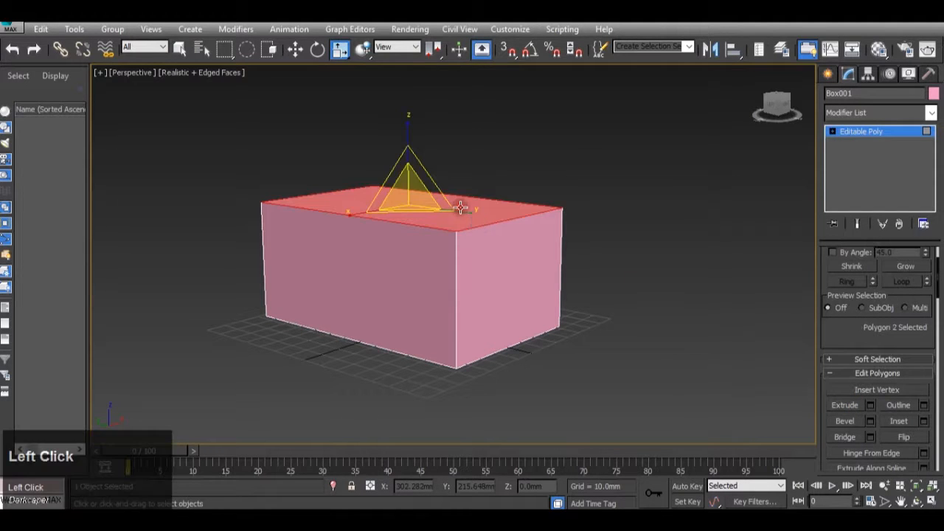
click(872, 407)
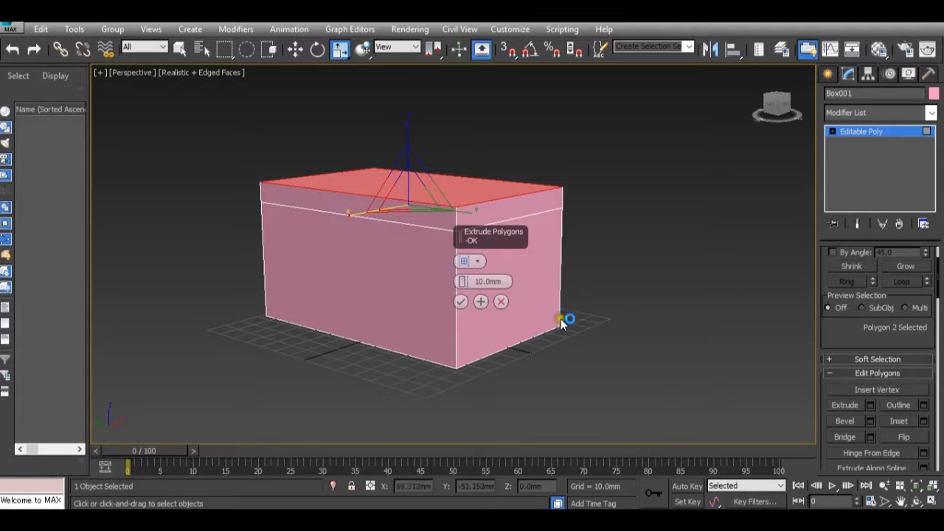
drag(464, 284, 426, 105)
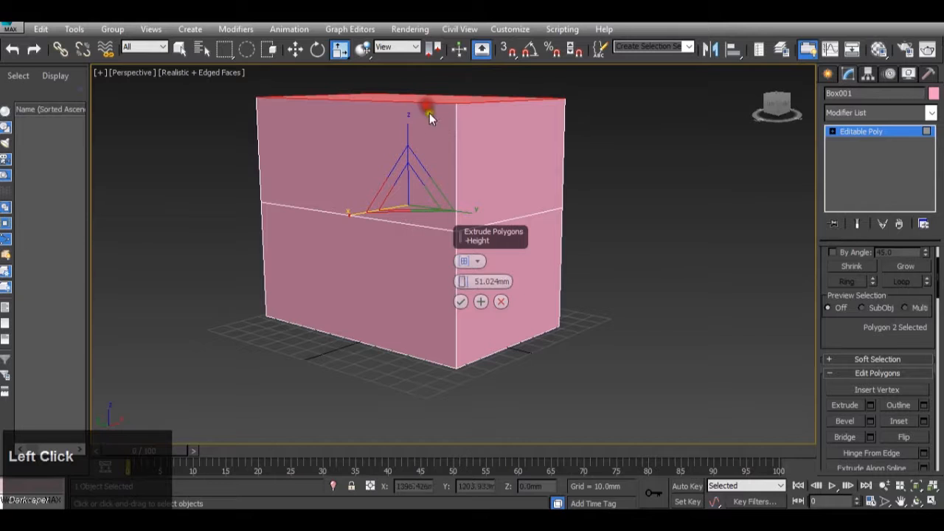
drag(460, 281, 457, 403)
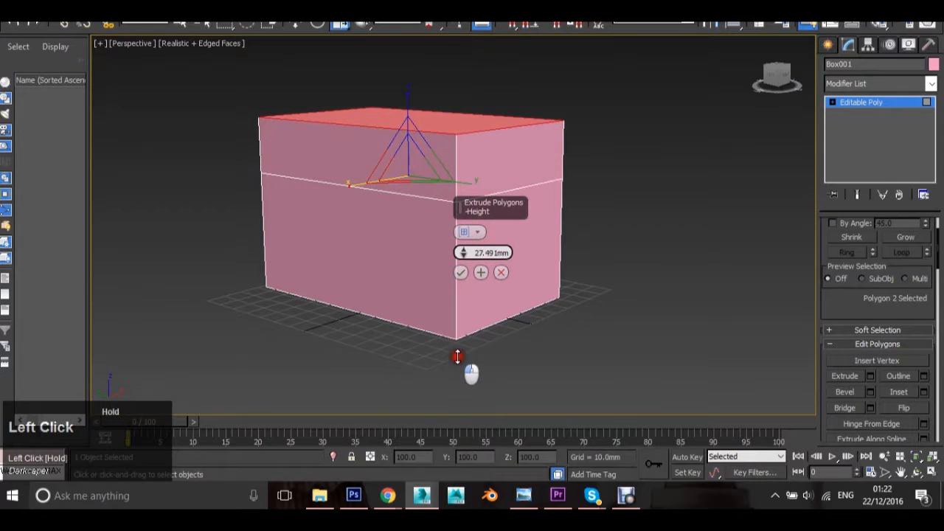
click(460, 272)
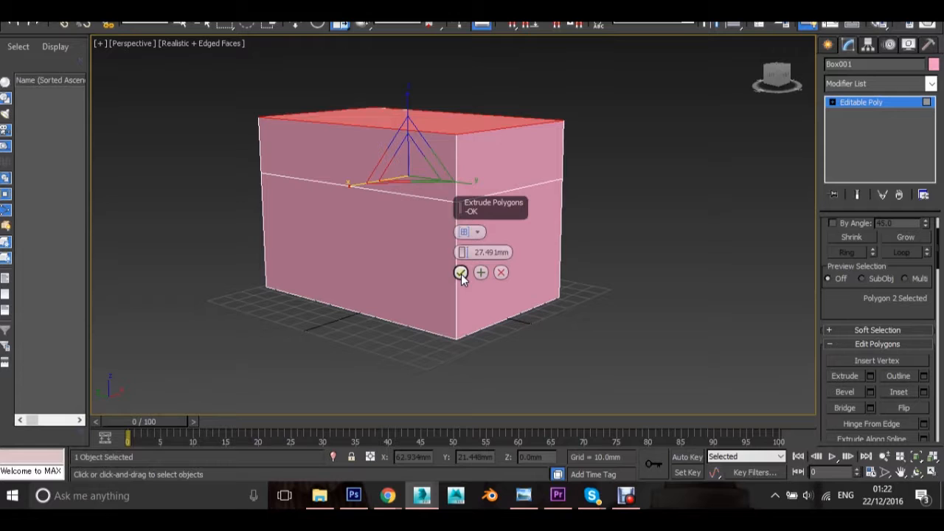
click(461, 273)
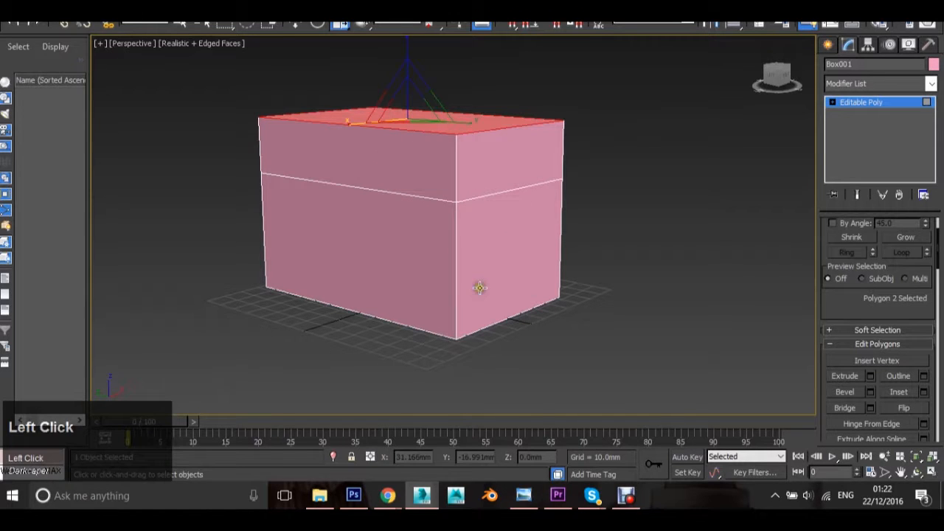
Select the ring of four side polygons below the extruded section and preview their extrusion as a group
click(437, 276)
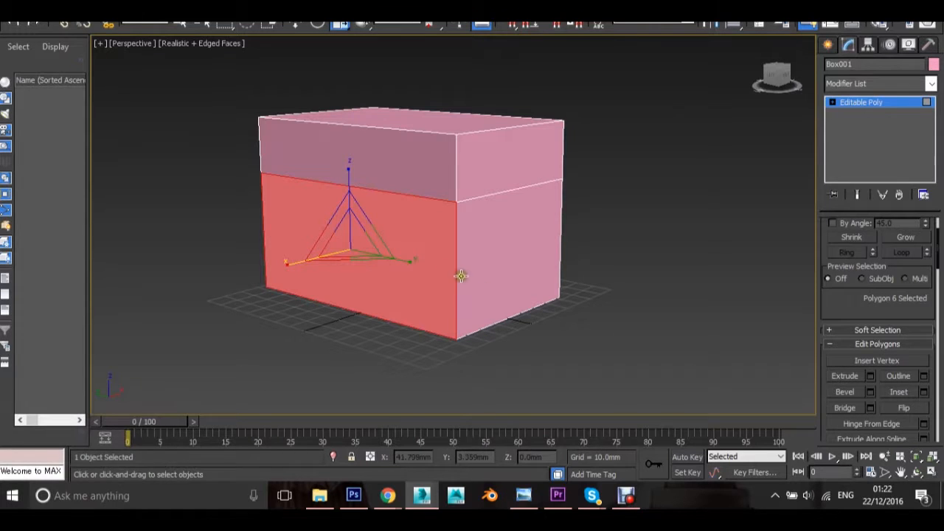
shift+click(487, 255)
shift+click(486, 253)
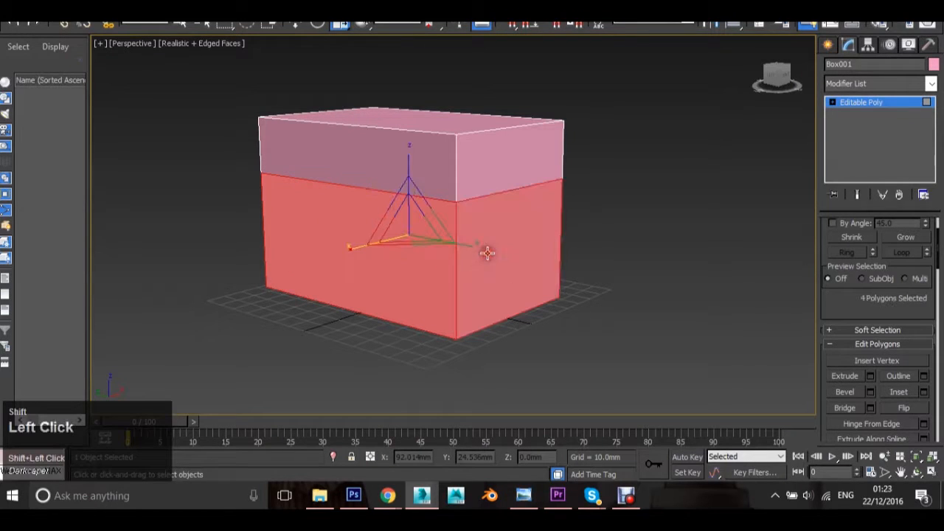
alt+middle_drag(268, 236, 353, 364)
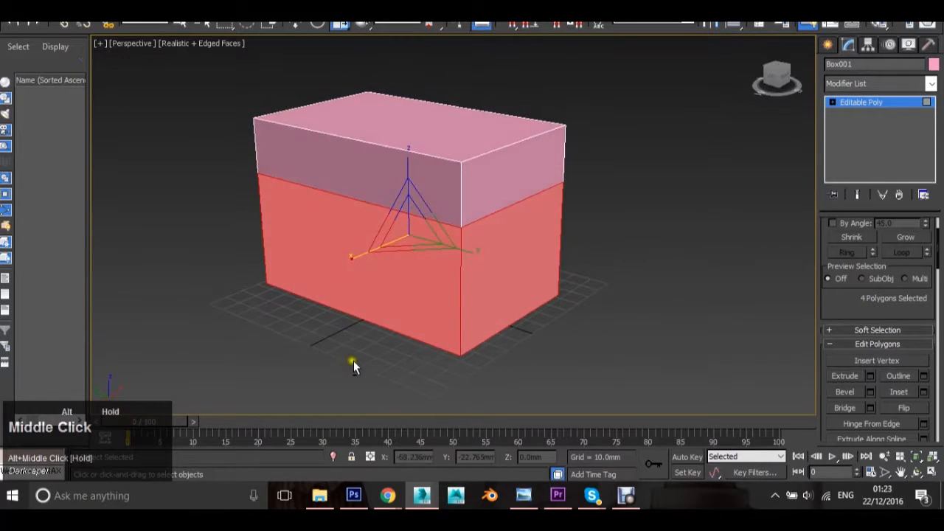
click(869, 376)
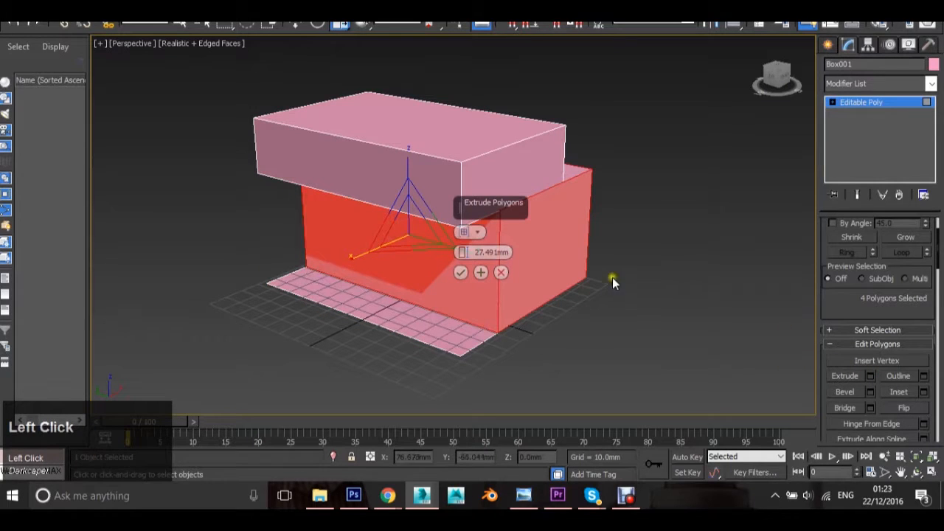
alt+middle_drag(649, 270, 575, 263)
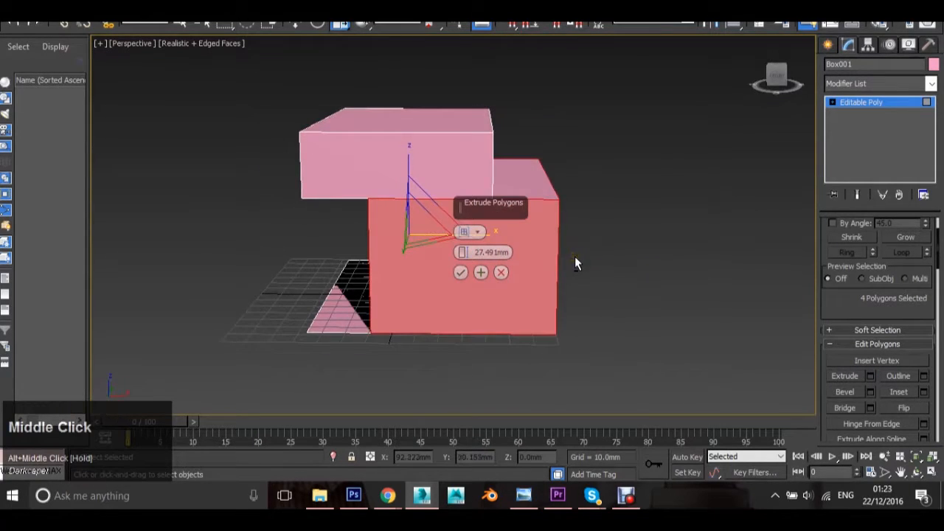
alt+middle_drag(642, 251, 611, 249)
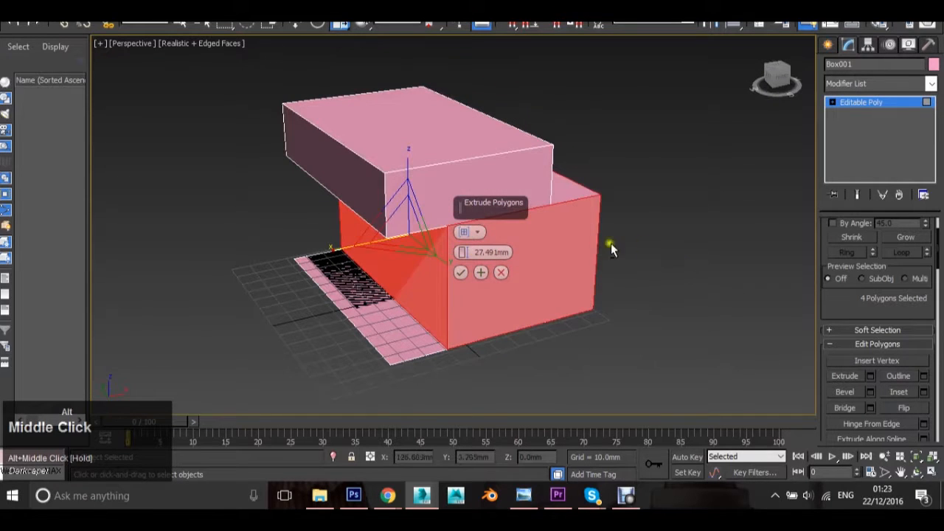
Try the Local Normal extrusion type on the four lower side polygons with a height of about 26.9 mm
click(478, 233)
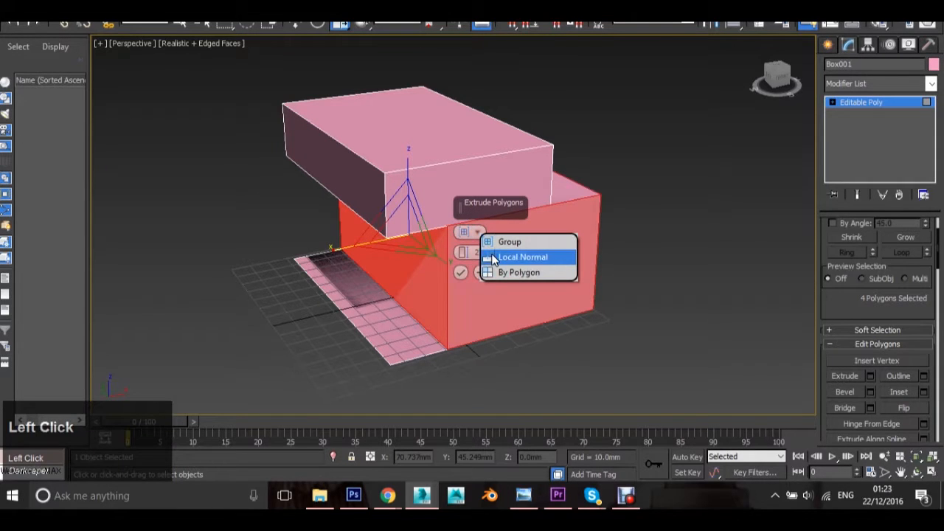
click(492, 258)
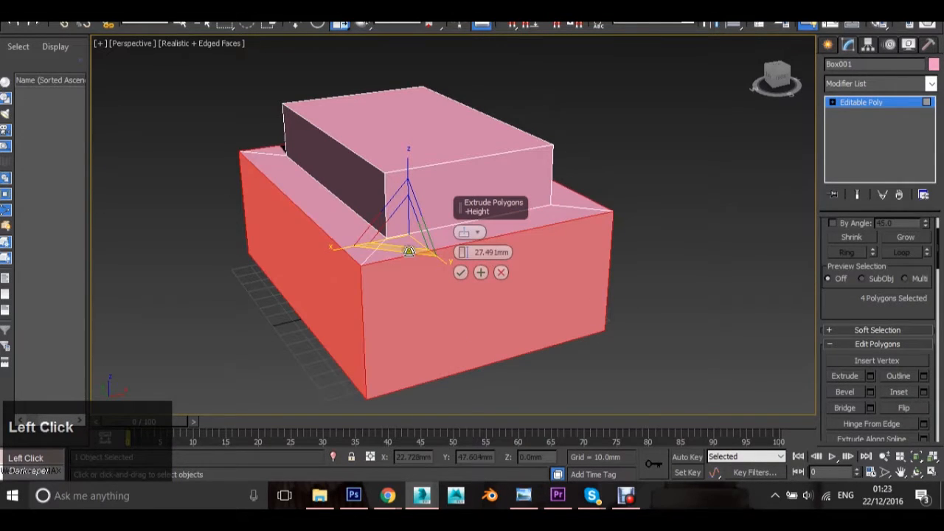
alt+middle_drag(329, 254, 453, 267)
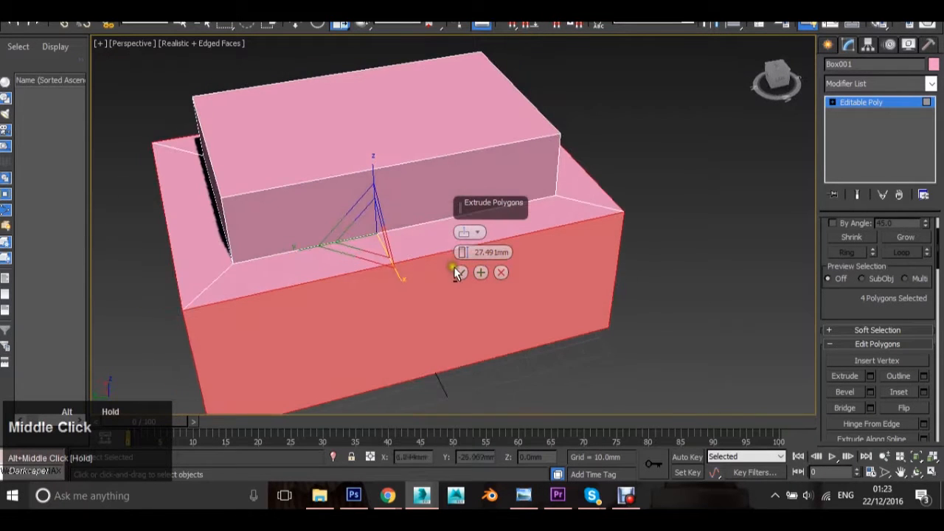
mouse_move(459, 256)
mouse_down()
mouse_move(465, 154)
mouse_move(478, 247)
mouse_move(469, 255)
mouse_up()
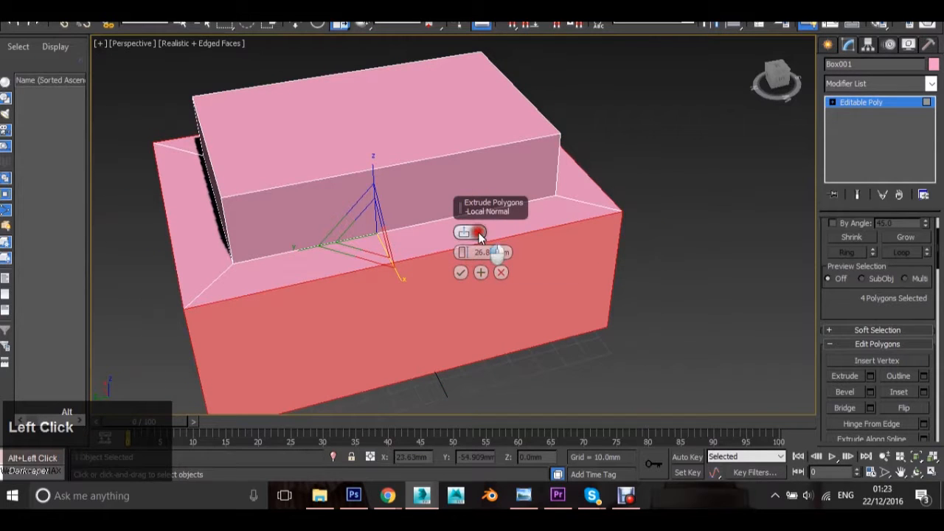
Extrude the four lower side polygons with the By Polygon type to a height of about 29.4 mm
click(479, 234)
click(500, 271)
alt+scroll(565, 243, down, 3)
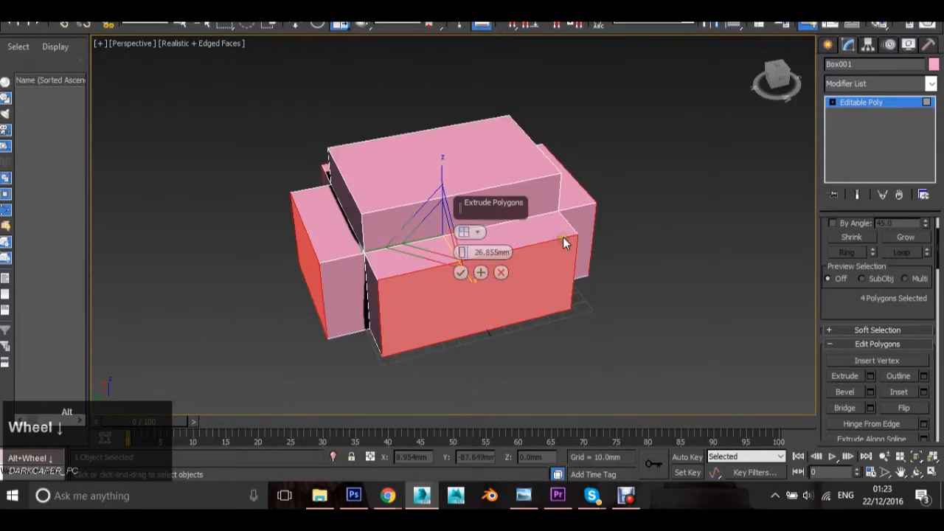
alt+scroll(399, 257, up, 5)
scroll(415, 234, down, 4)
mouse_move(352, 251)
alt+middle_down()
mouse_move(415, 234)
mouse_move(365, 252)
alt+middle_up()
scroll(415, 235, down, 3)
drag(462, 253, 466, 299)
drag(466, 337, 457, 270)
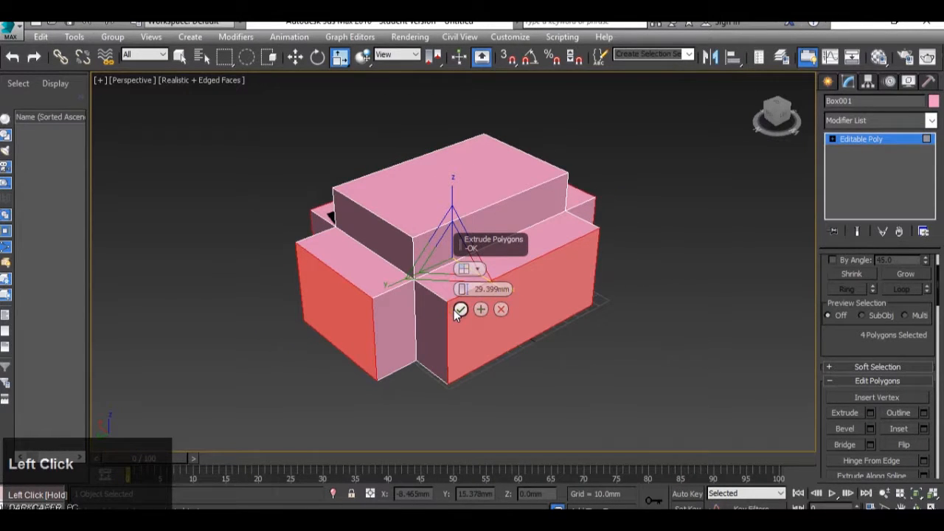
click(458, 310)
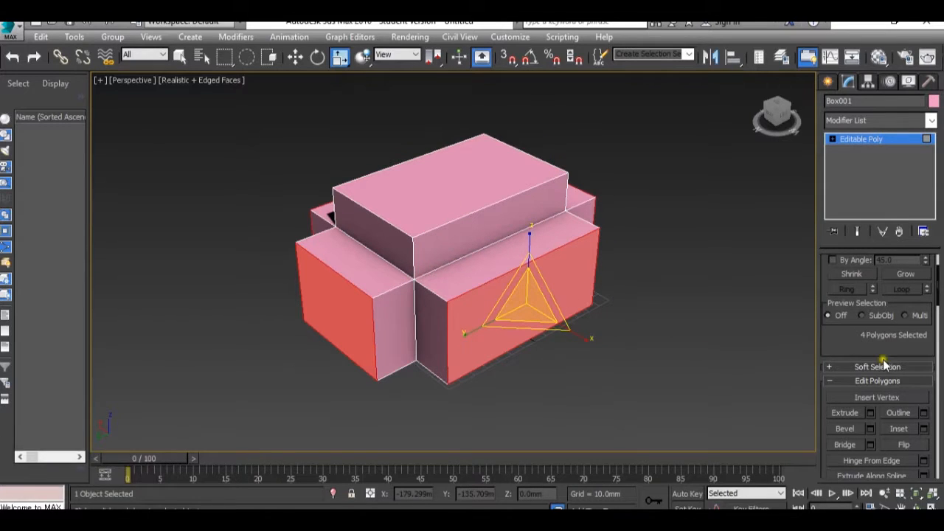
Inset the four extruded side faces by about 9.7 mm
scroll(883, 362, down, 1)
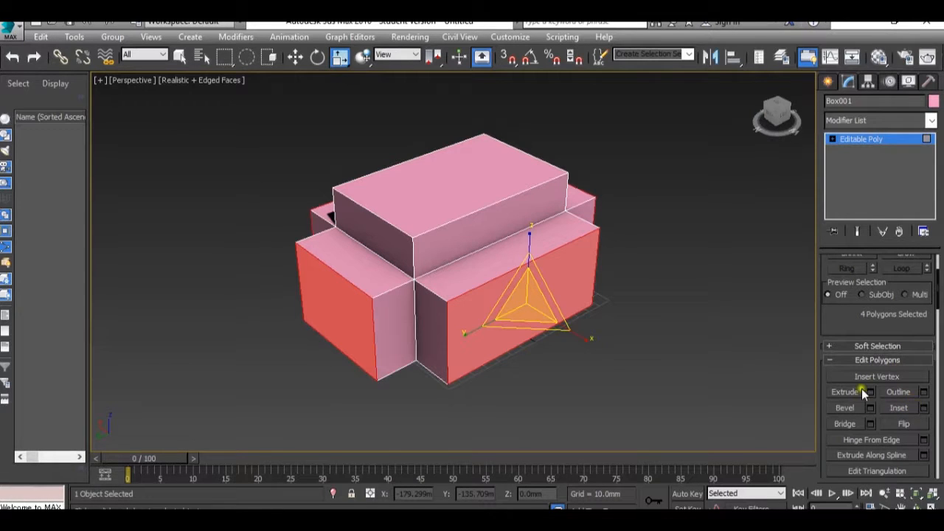
click(925, 411)
scroll(643, 320, up, 2)
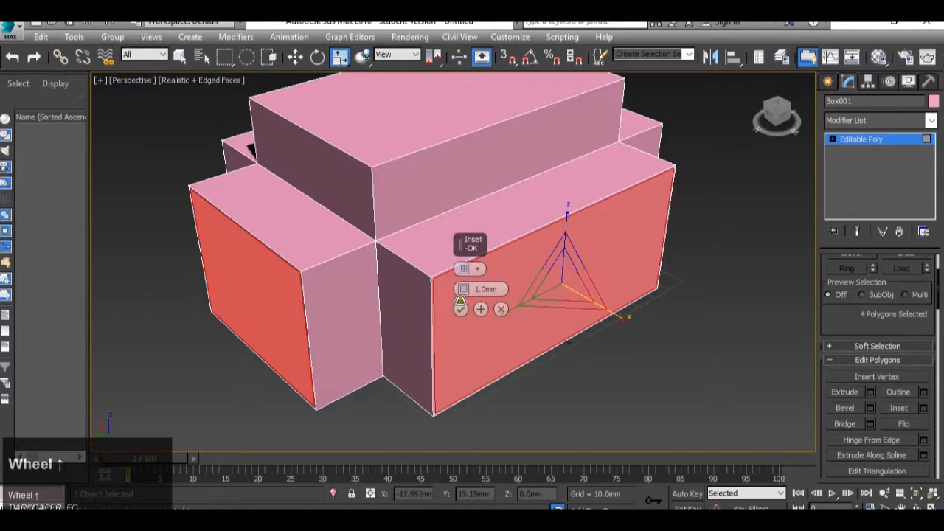
drag(460, 289, 460, 266)
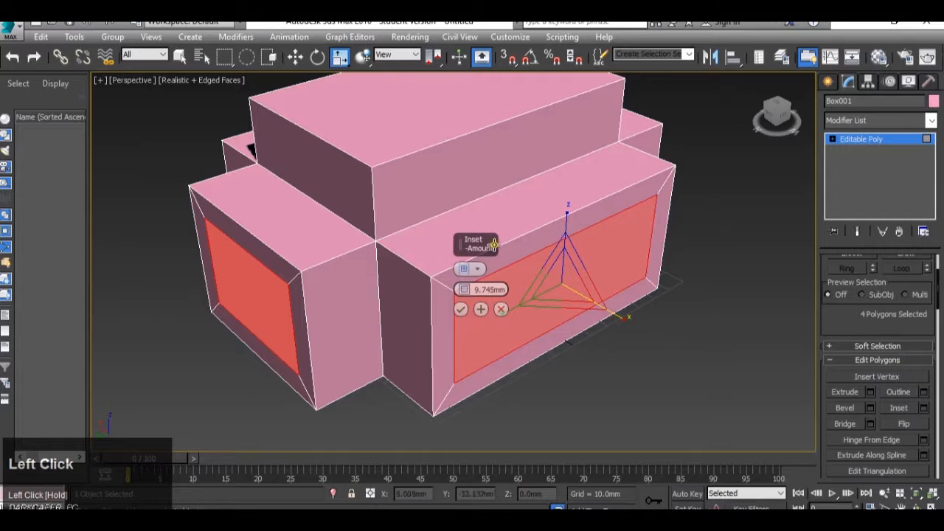
click(460, 310)
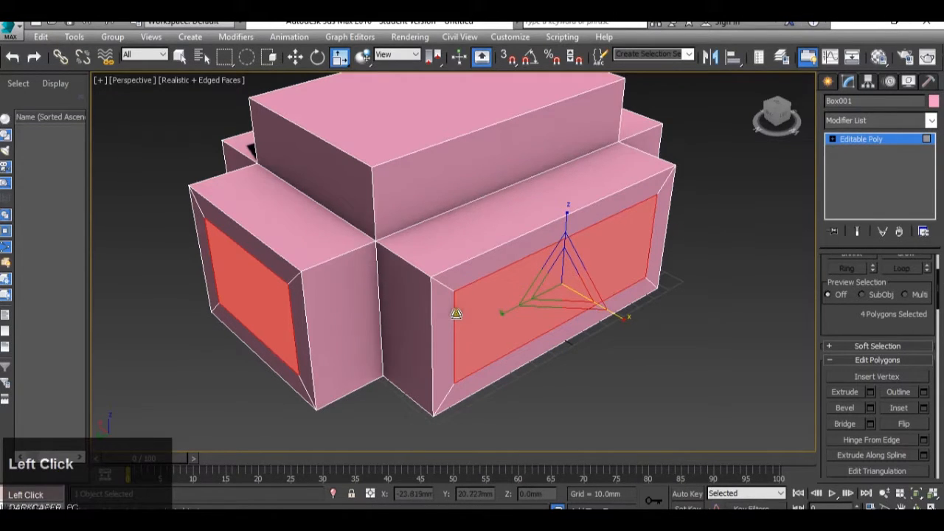
Select the four border polygons around the inset panel on the long side and preview a group inset of about 2.2 mm
click(448, 314)
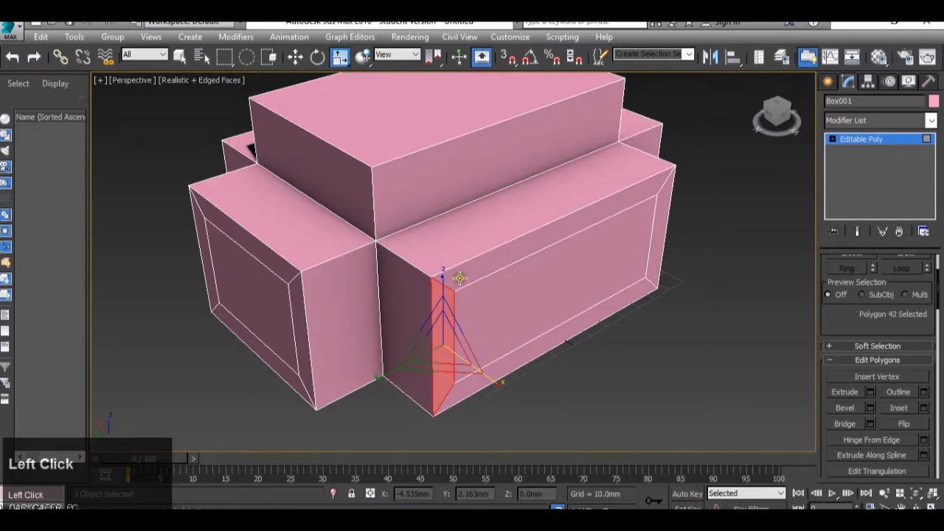
shift+click(467, 272)
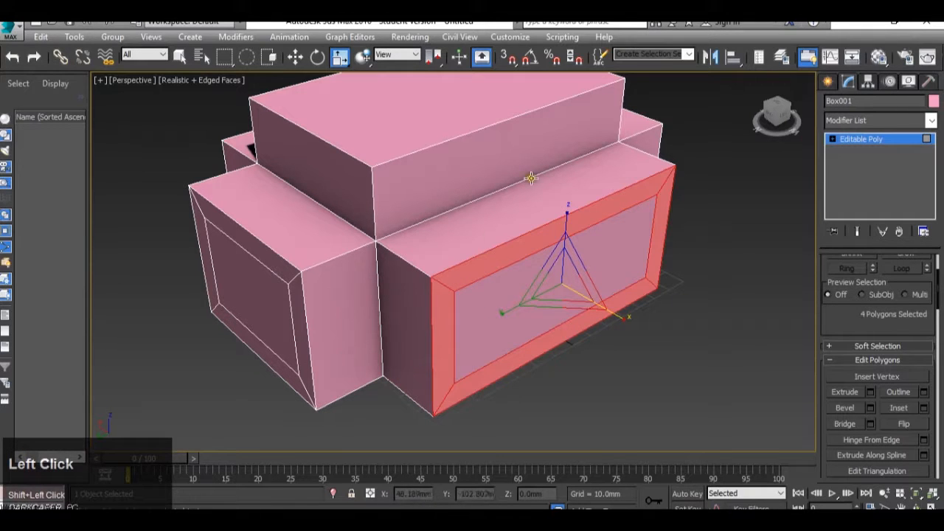
click(922, 409)
right_click(468, 290)
drag(469, 291, 470, 276)
scroll(659, 243, up, 3)
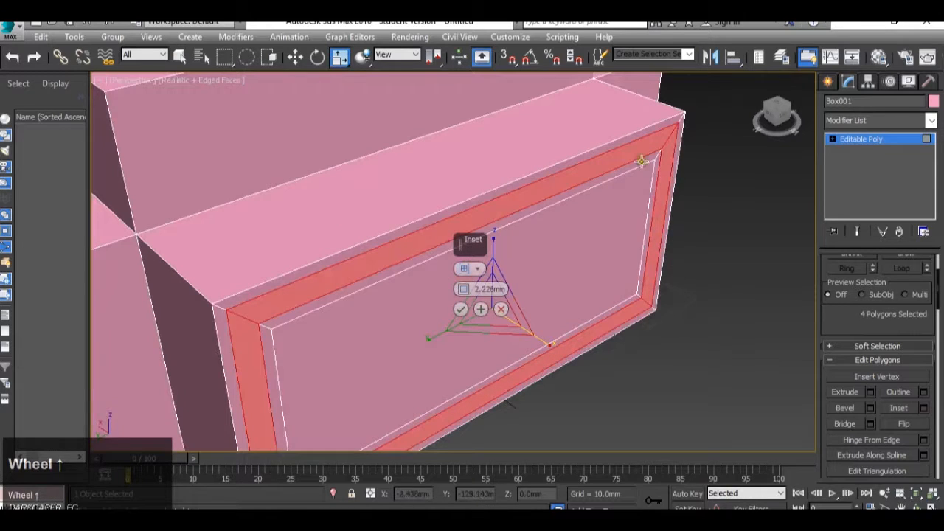
Switch the inset type to By Polygon and apply it to the four border polygons of the long side
click(480, 270)
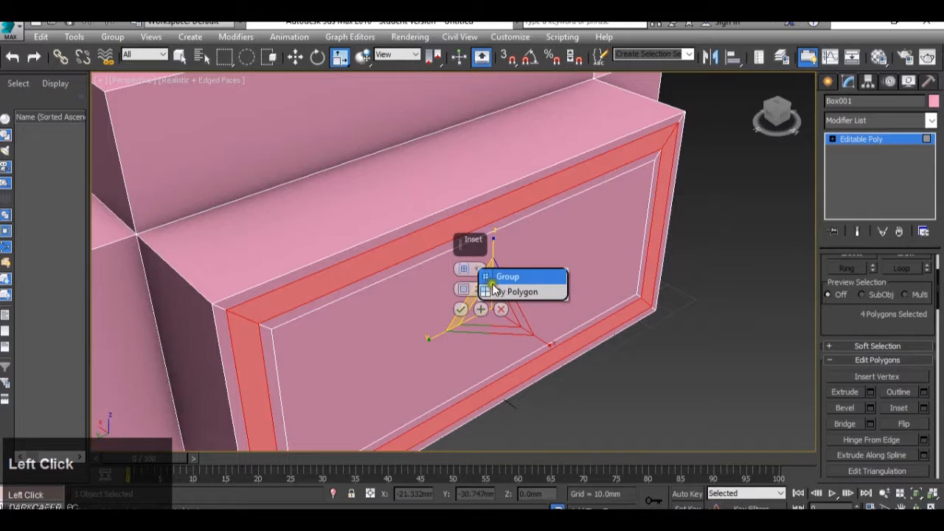
click(500, 292)
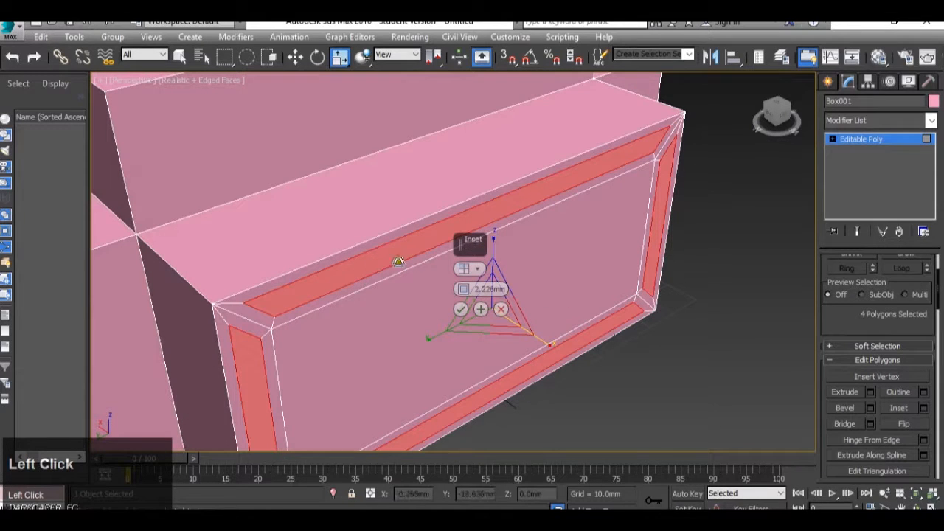
scroll(662, 162, down, 5)
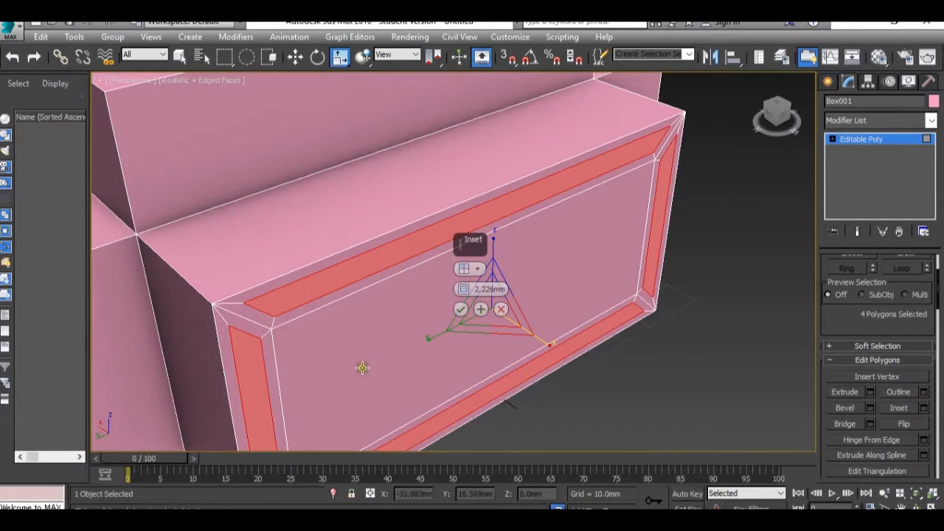
middle_drag(386, 365, 401, 302)
scroll(398, 319, down, 3)
scroll(399, 319, up, 3)
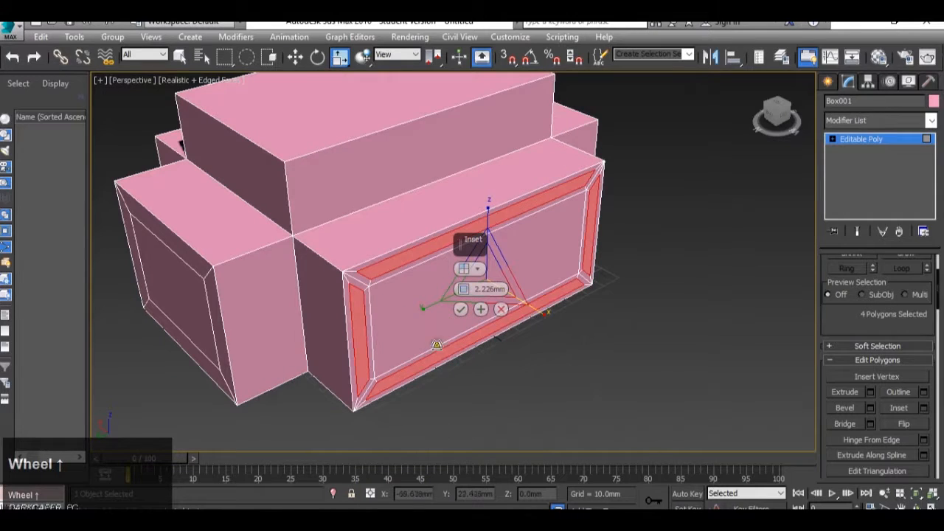
click(461, 310)
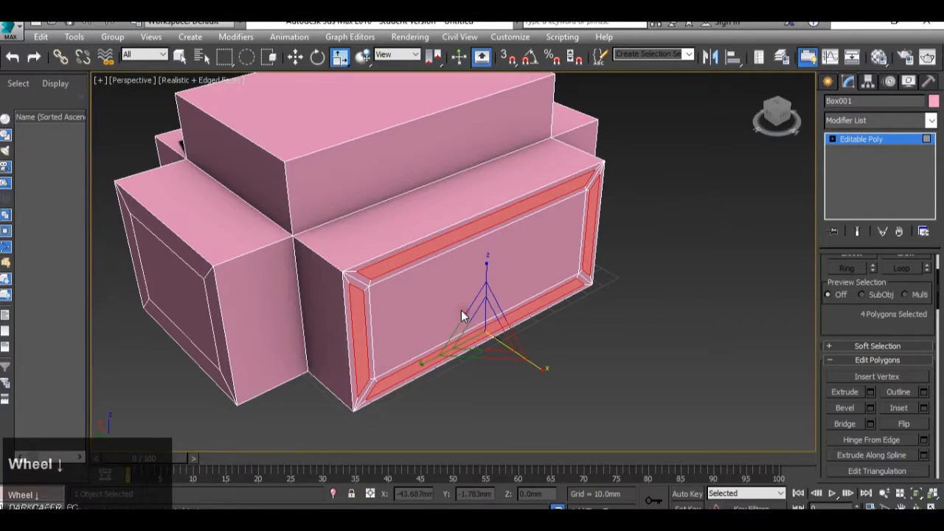
scroll(464, 312, up, 1)
middle_drag(472, 280, 503, 301)
scroll(502, 302, down, 3)
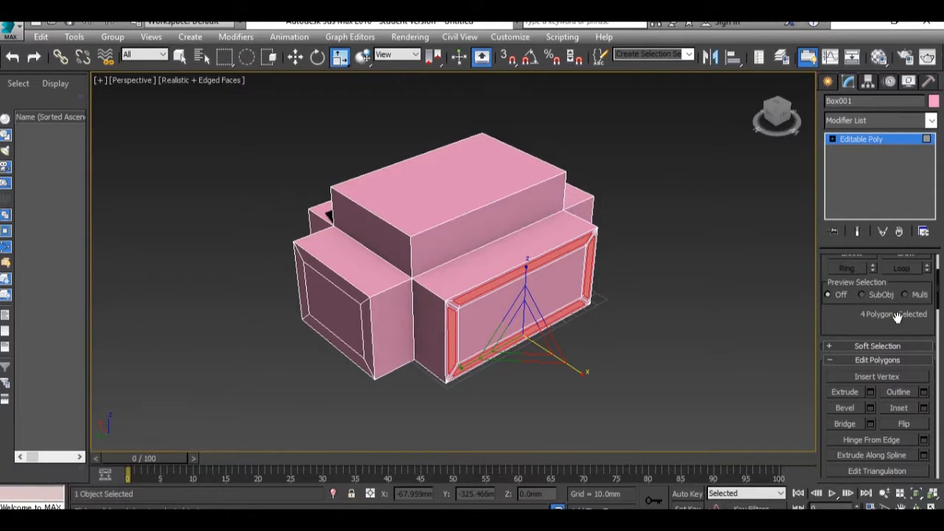
Switch to edge level and select the long top edge of the upper block above the inset long side
scroll(896, 315, up, 1)
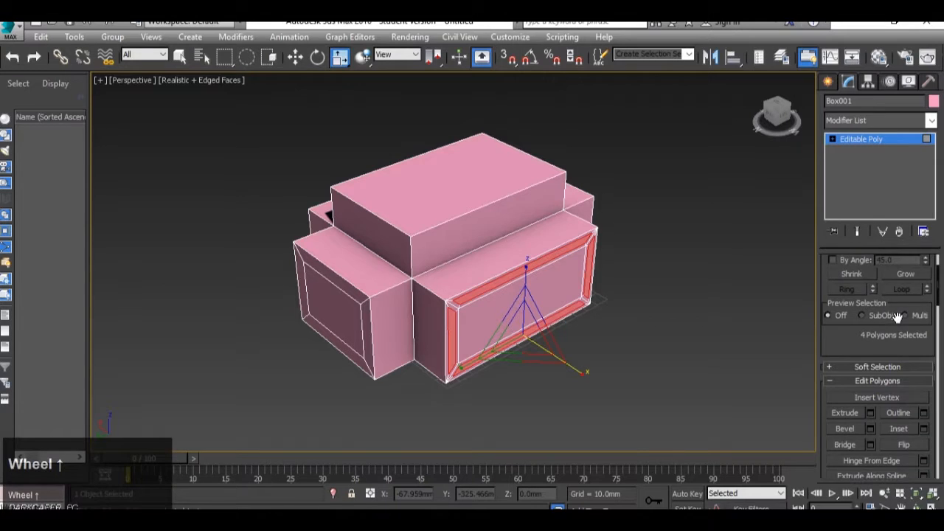
scroll(896, 316, up, 3)
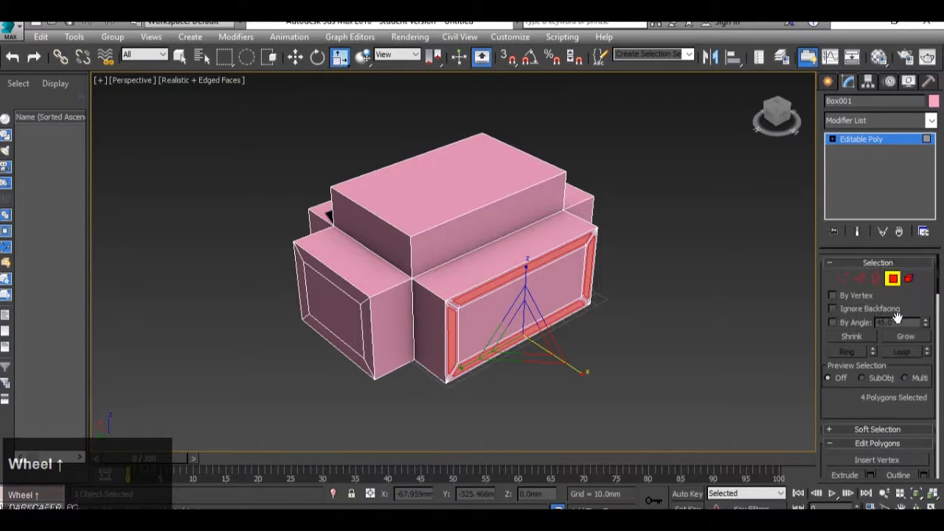
click(858, 280)
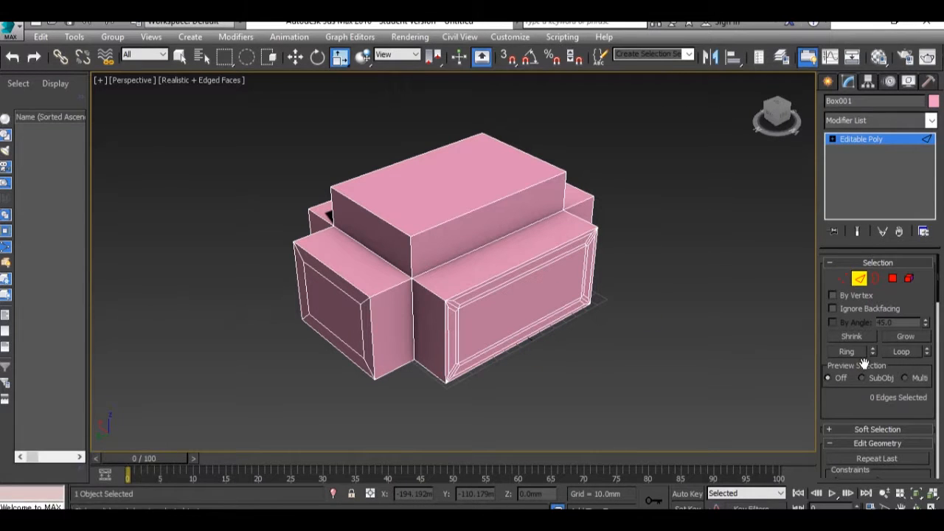
scroll(865, 363, down, 10)
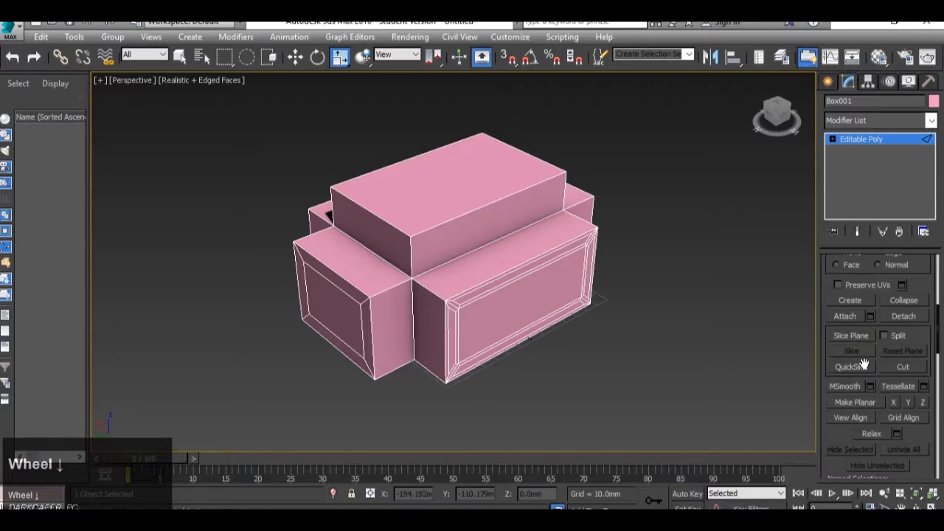
scroll(864, 362, down, 10)
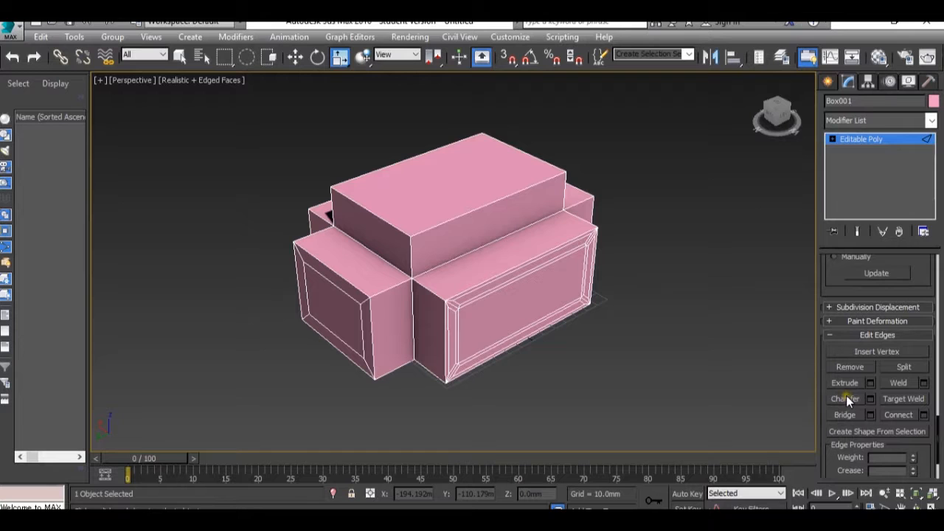
middle_drag(479, 270, 543, 291)
scroll(571, 237, up, 3)
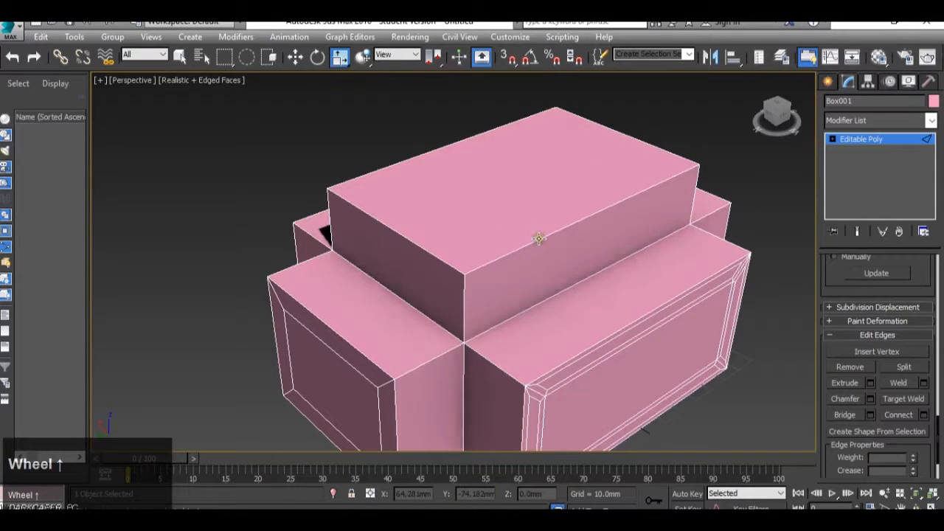
click(539, 238)
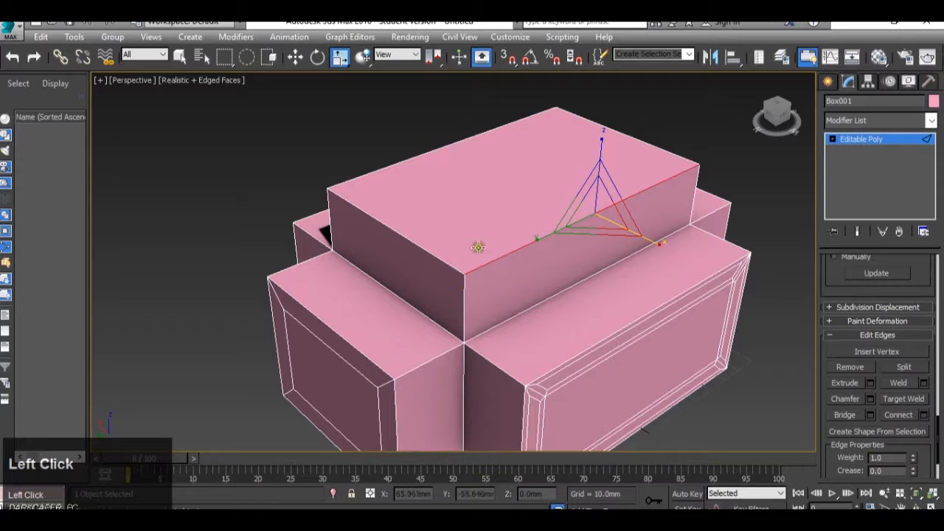
Start a chamfer with settings on the selected edge and set its amount to about 14.2 mm
click(870, 399)
middle_drag(437, 219, 522, 261)
scroll(523, 261, up, 3)
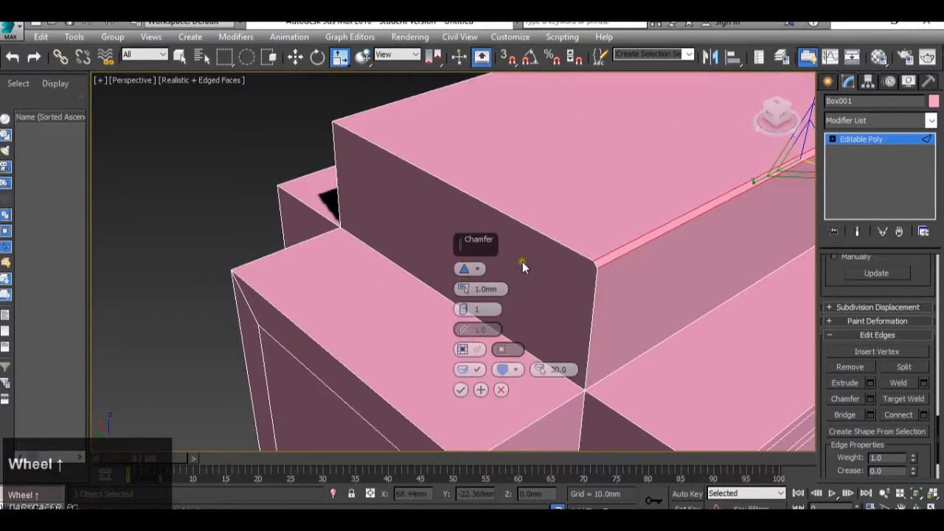
drag(465, 294, 474, 235)
scroll(614, 226, down, 3)
scroll(614, 227, up, 4)
Round the chamfer by raising it to 8 segments and apply it
click(461, 310)
drag(461, 310, 462, 295)
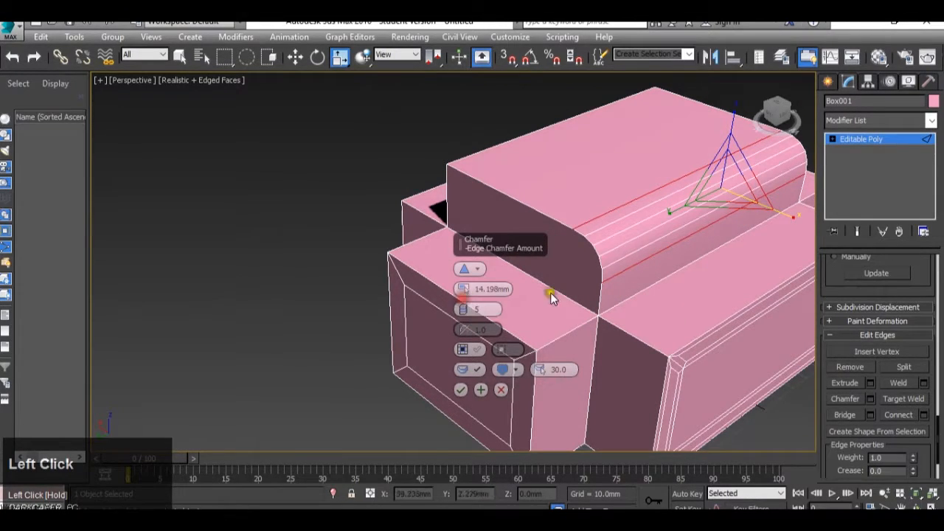
scroll(612, 241, up, 1)
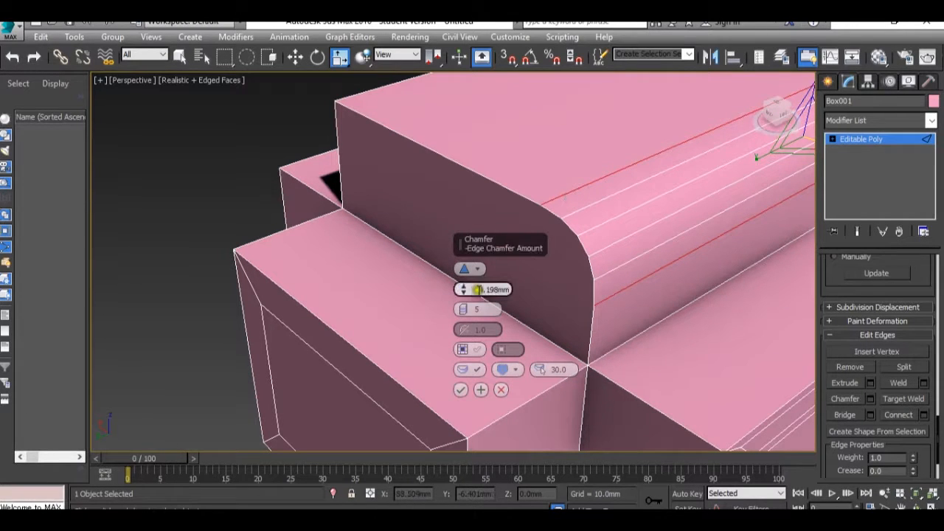
mouse_move(461, 309)
mouse_down()
mouse_move(460, 291)
mouse_move(455, 308)
mouse_move(460, 302)
mouse_up()
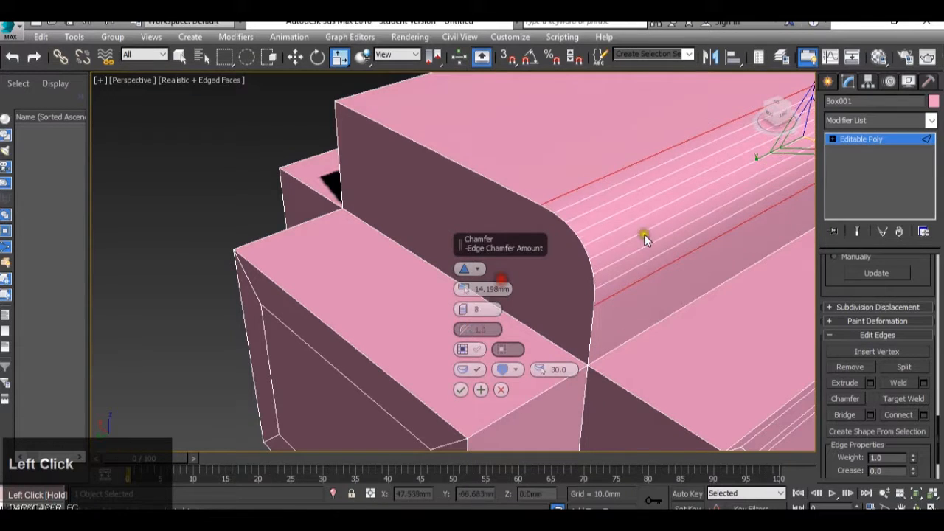
scroll(696, 278, down, 2)
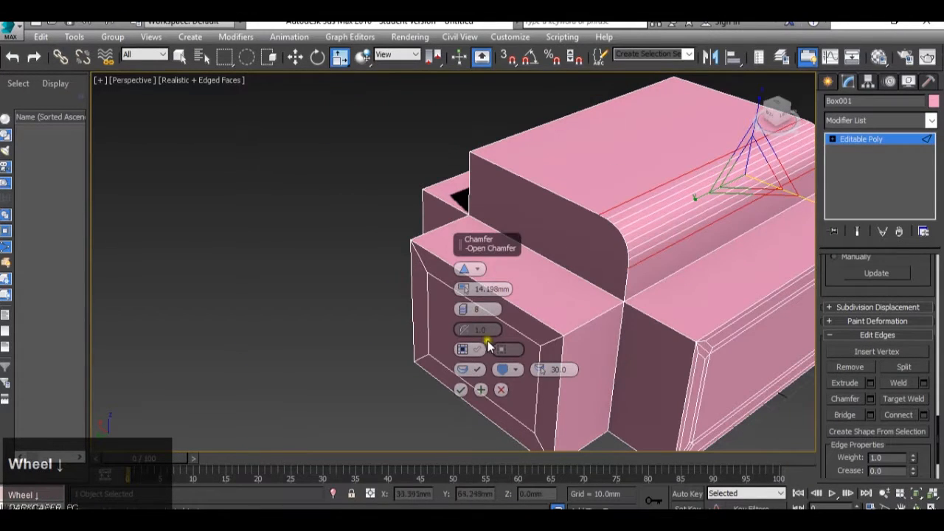
click(460, 389)
Select the ring of short parallel edges running around the short-side block
scroll(492, 340, down, 2)
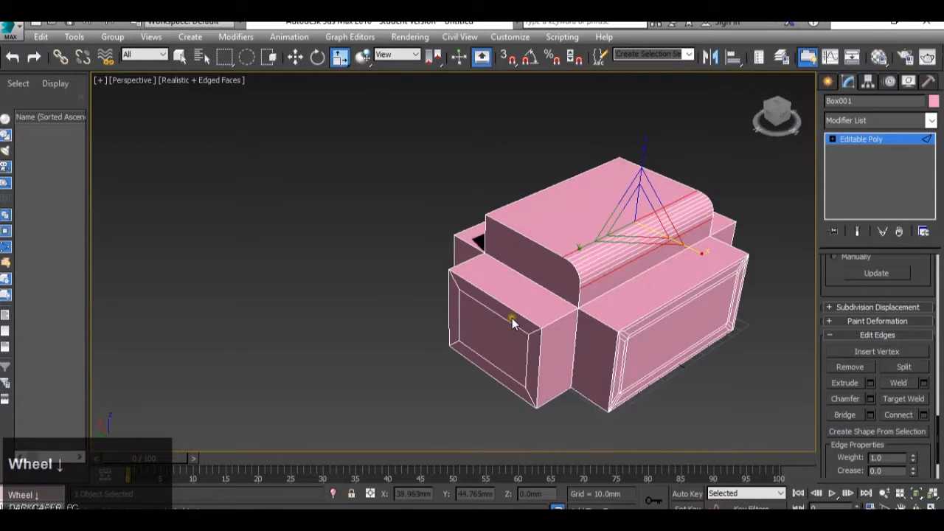
scroll(590, 284, up, 3)
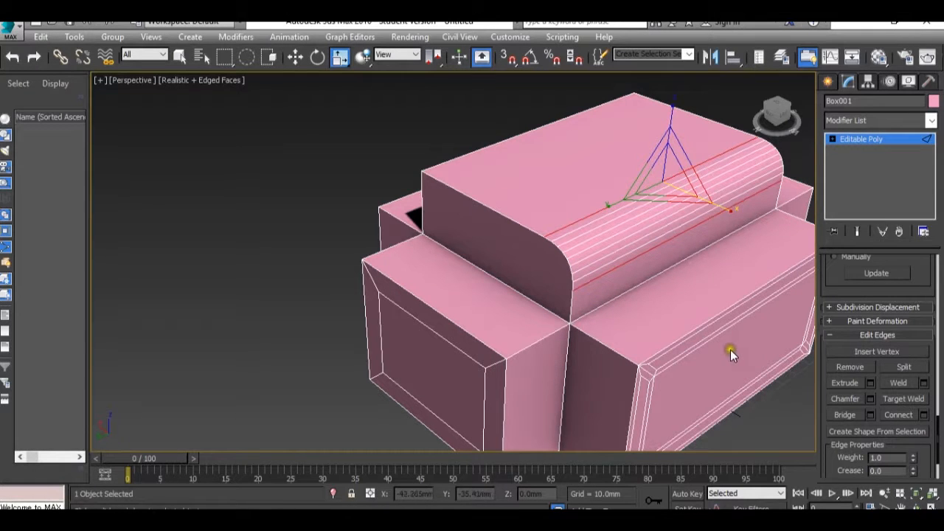
middle_drag(719, 343, 658, 303)
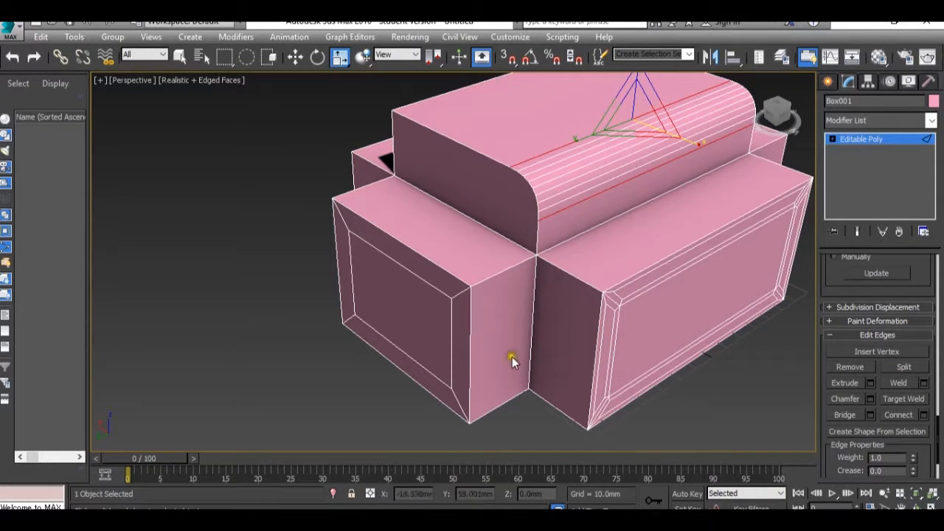
click(513, 267)
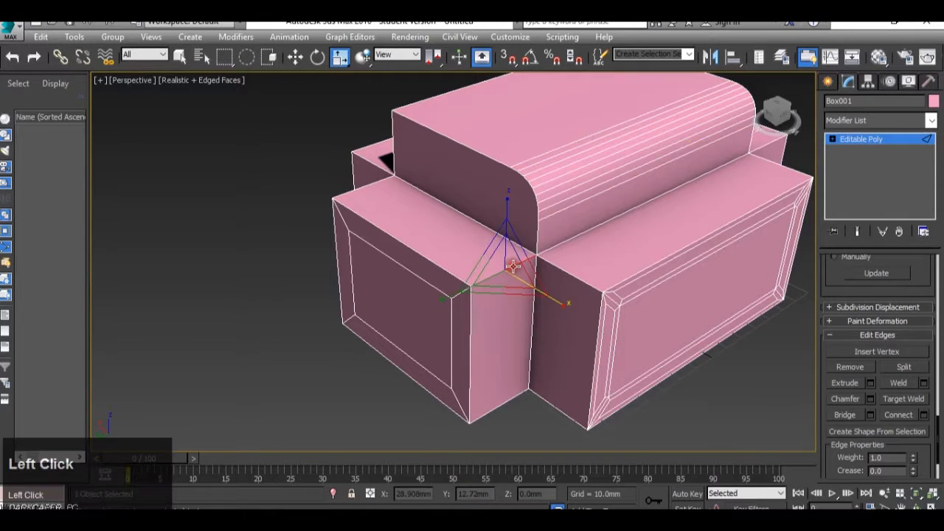
shift+click(508, 403)
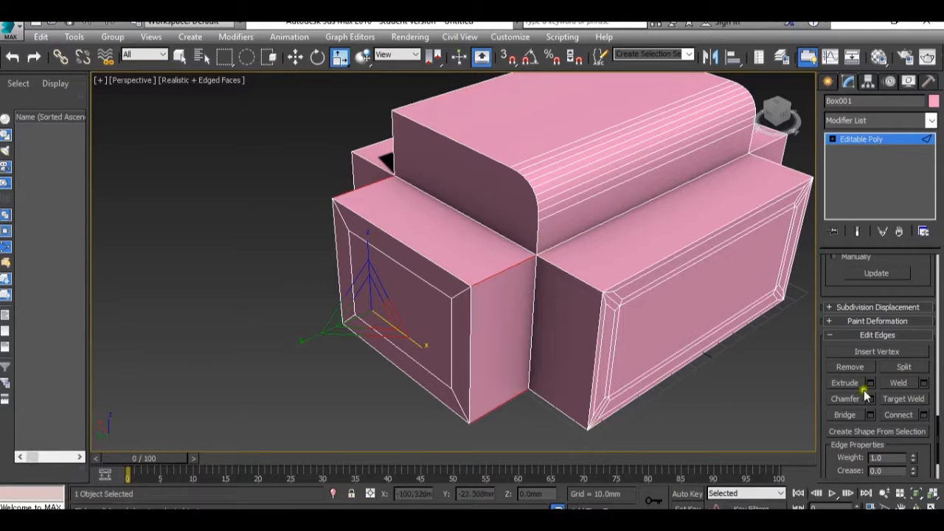
Preview connecting the selected ring of edges with 5 segments
click(924, 415)
scroll(618, 302, up, 3)
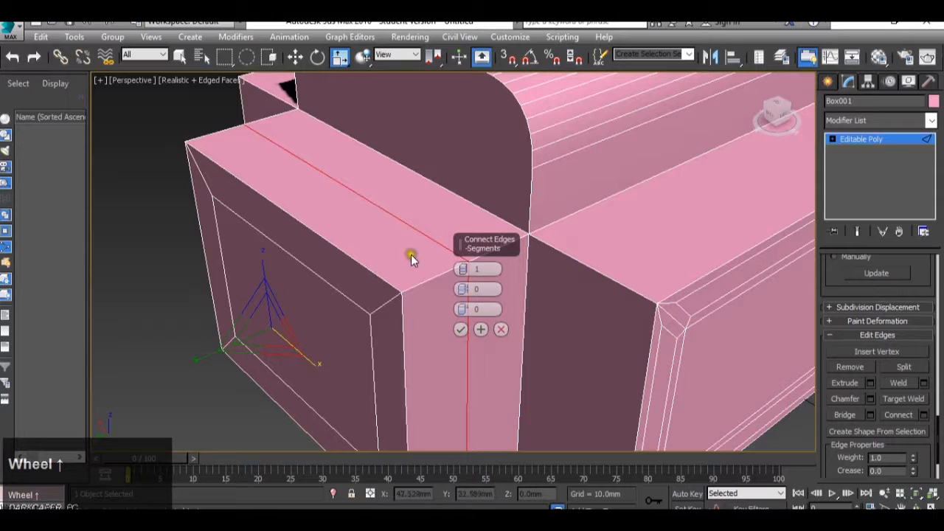
middle_drag(417, 268, 402, 222)
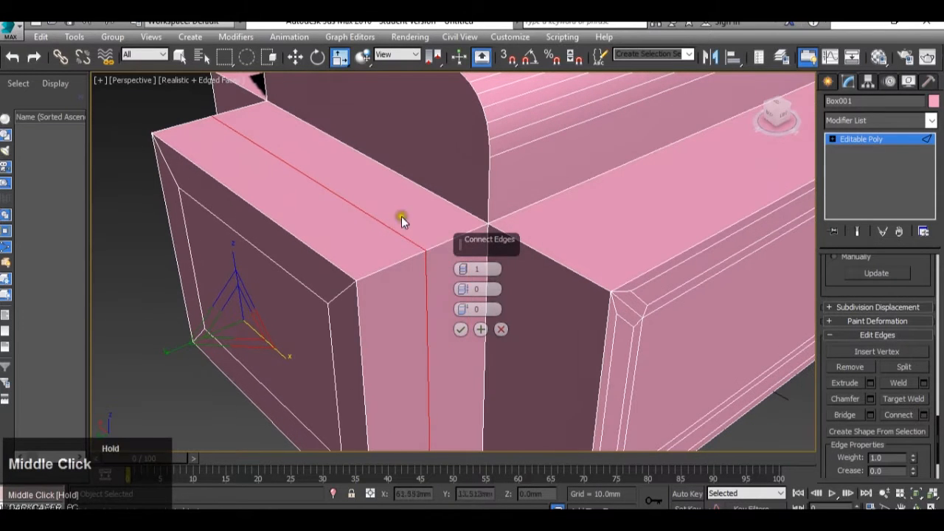
click(462, 270)
click(462, 270)
click(462, 270)
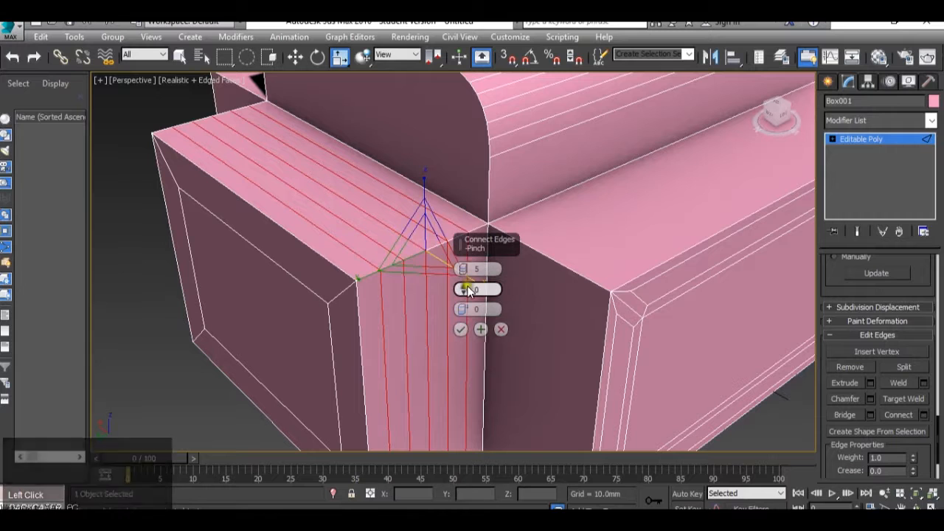
Adjust the pinch and slide of the connecting edges, moving them toward the main body, and apply the Connect
drag(465, 291, 432, 347)
drag(467, 301, 517, 295)
click(461, 312)
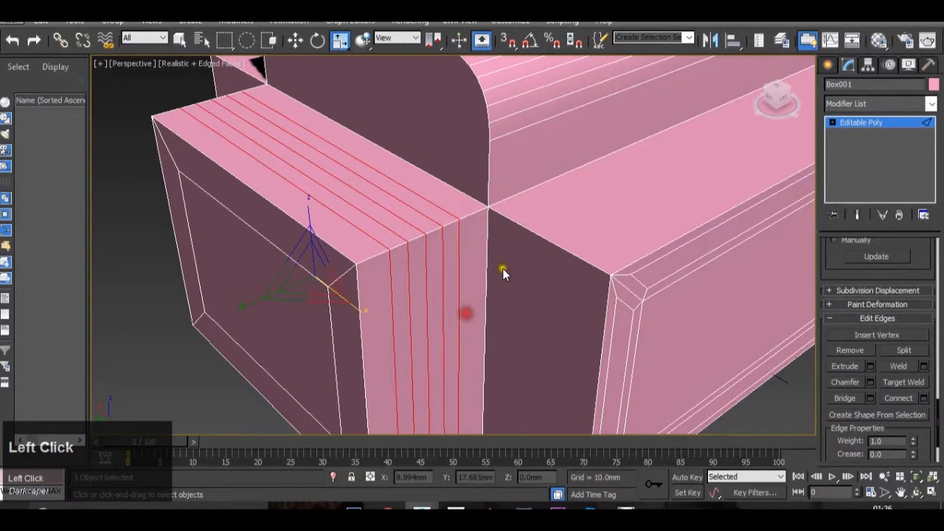
Switch to polygon level and delete the inner inset panel on the long side
scroll(502, 267, down, 5)
scroll(640, 258, up, 3)
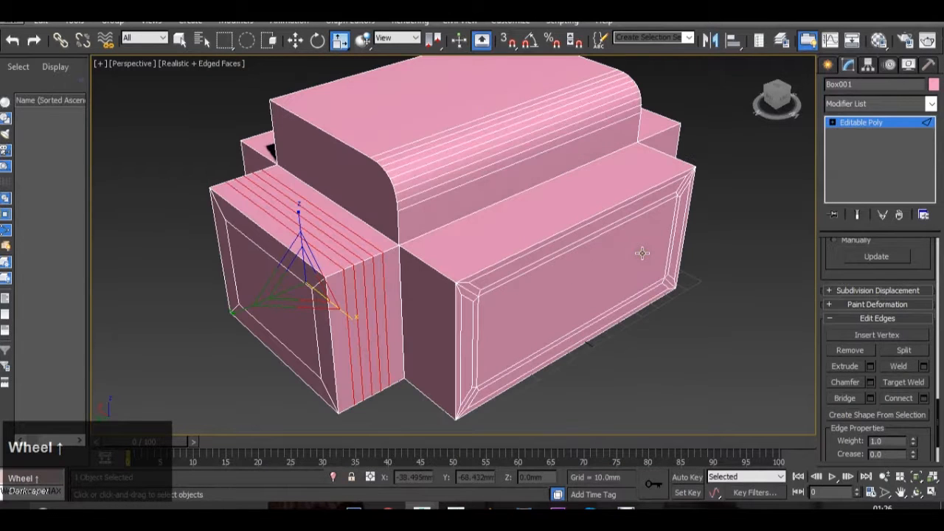
middle_drag(666, 337, 618, 279)
click(864, 124)
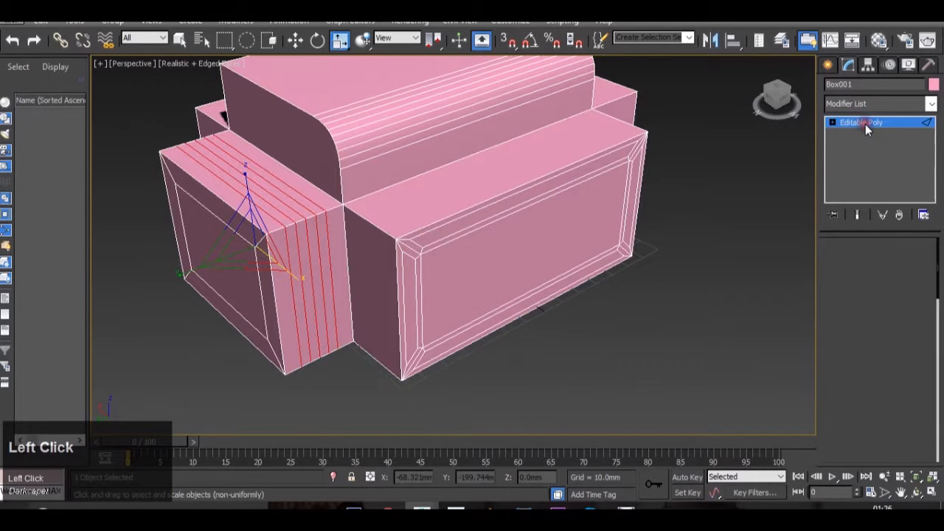
click(893, 263)
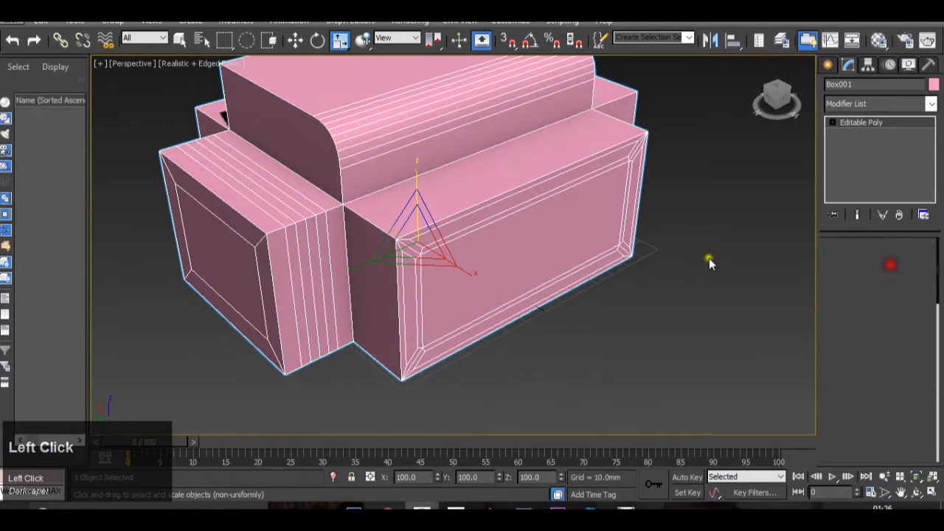
click(578, 236)
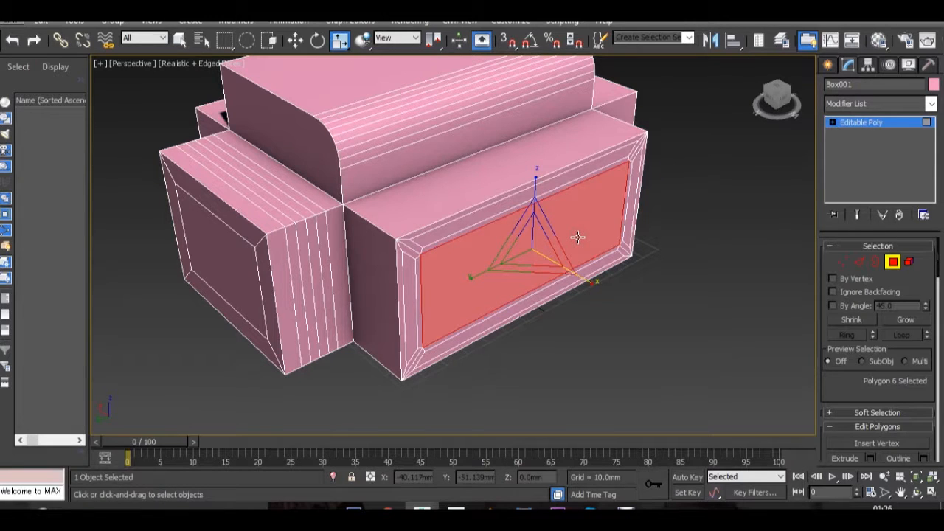
key(Delete)
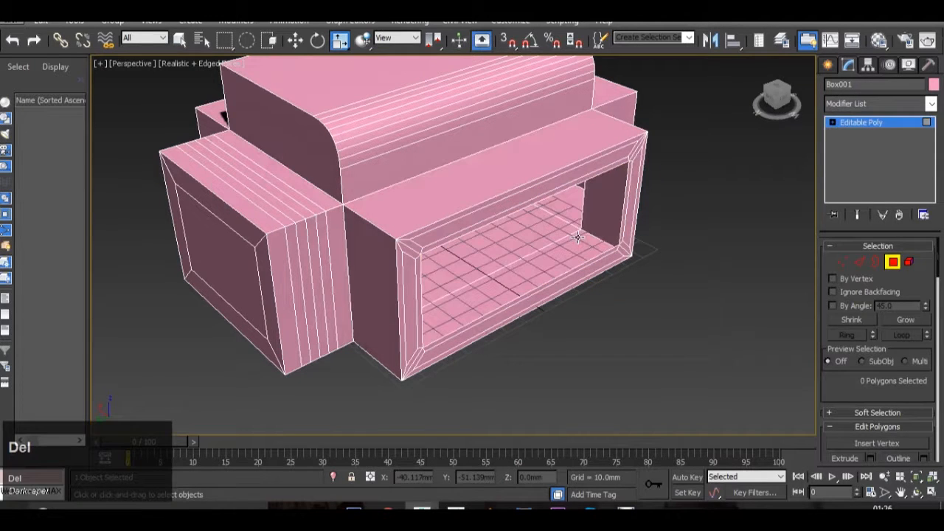
At edge level, select the upper and lower long edges of the opening and bridge them to close it
click(858, 261)
scroll(872, 418, down, 5)
scroll(872, 419, down, 5)
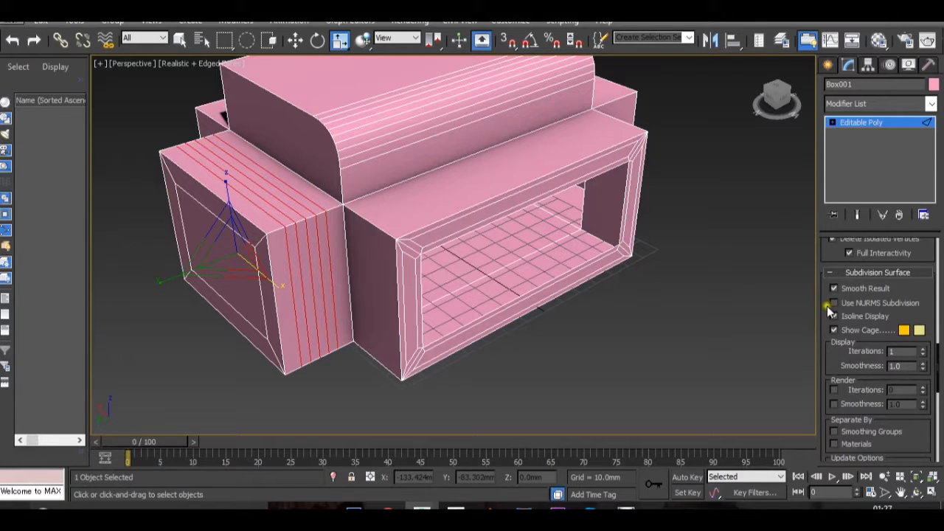
scroll(866, 310, down, 5)
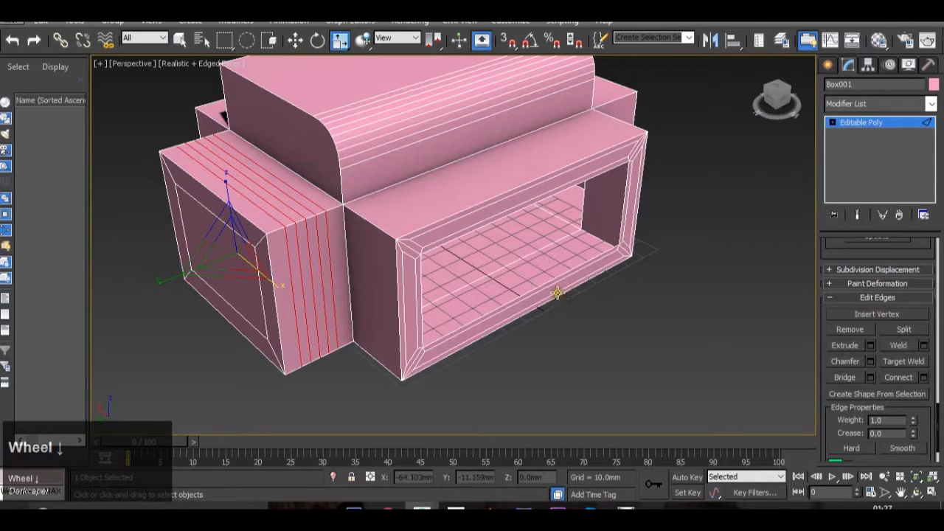
scroll(561, 278, up, 3)
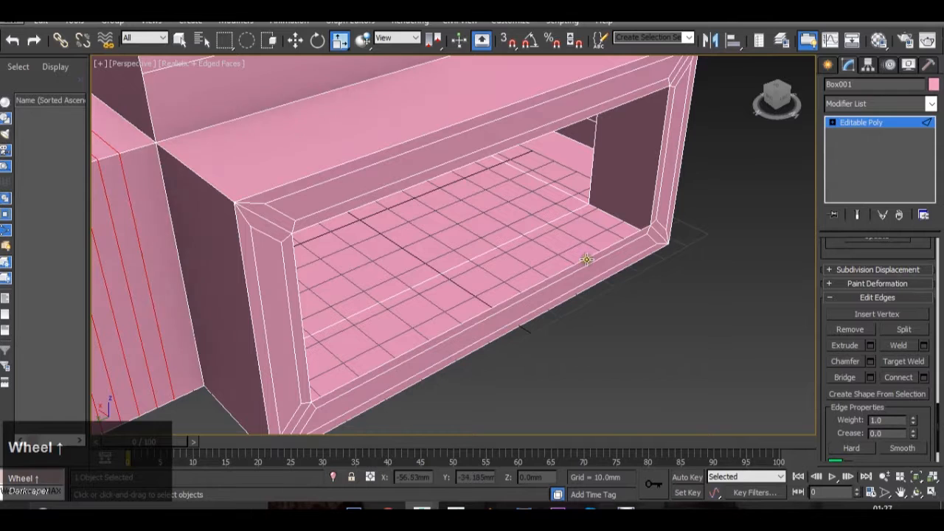
click(585, 261)
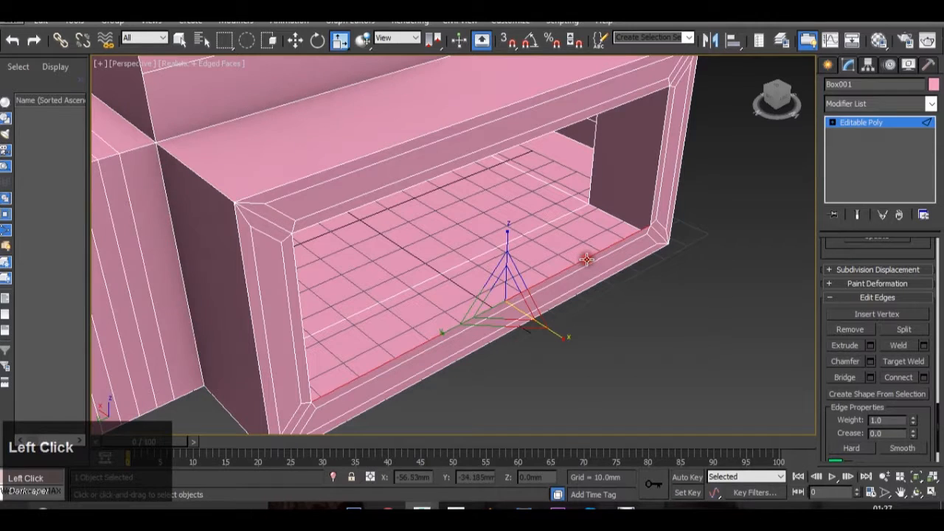
ctrl+click(577, 124)
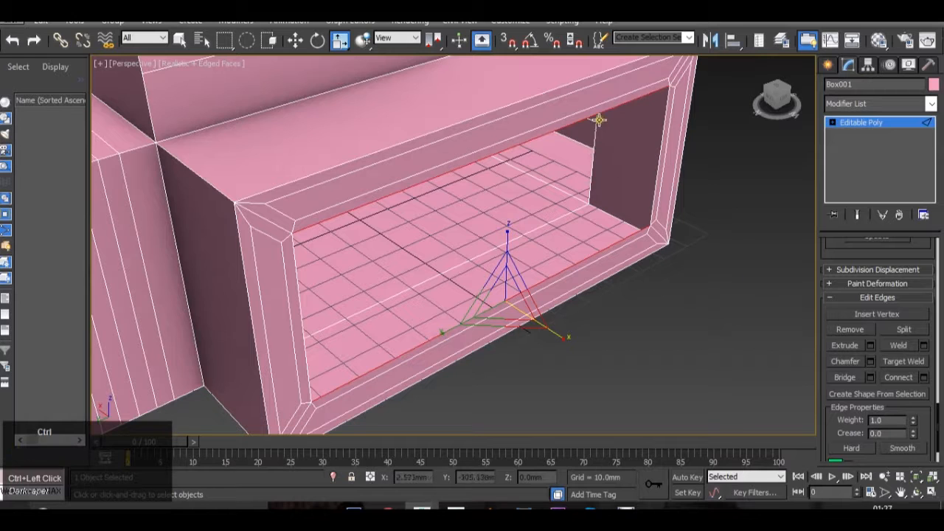
click(848, 379)
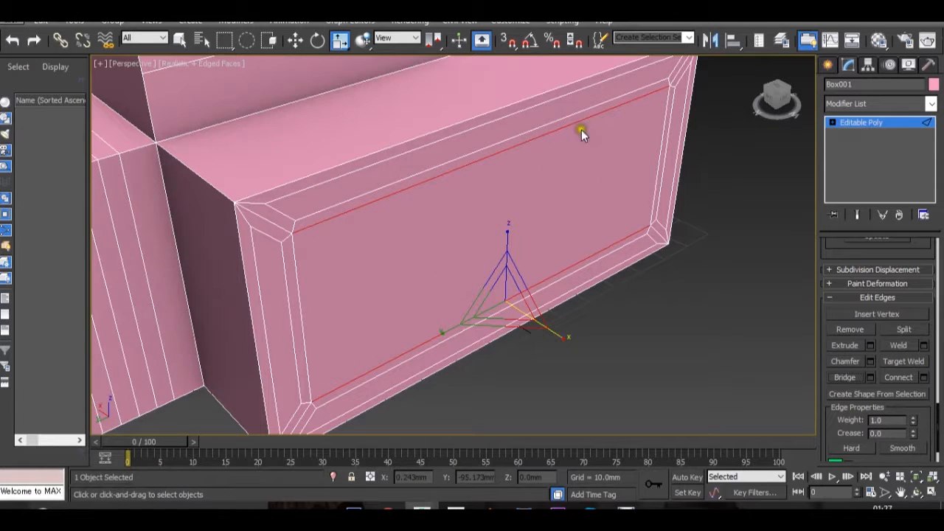
Leave edge level and make a copy of the whole model, spaced apart along X beyond the closed long side
ctrl+scroll(492, 160, down, 3)
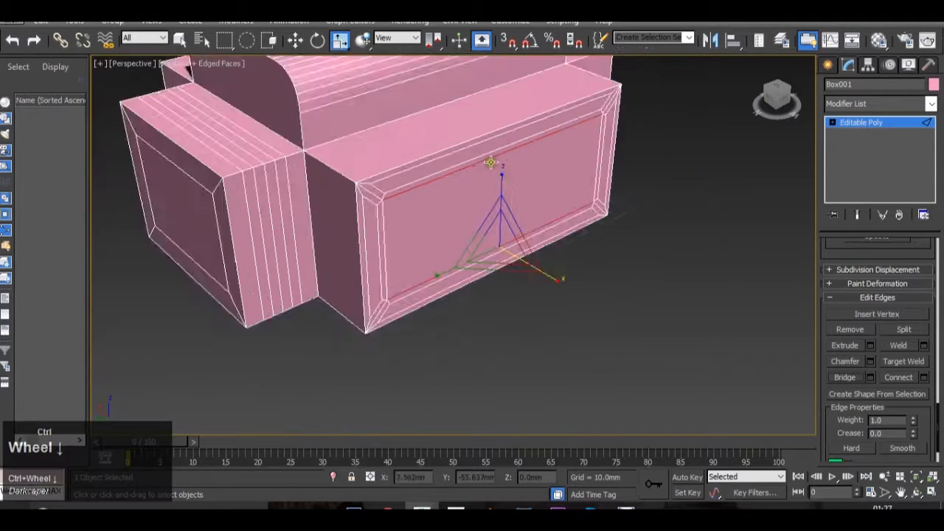
ctrl+scroll(496, 170, up, 1)
ctrl+middle_drag(495, 170, 549, 236)
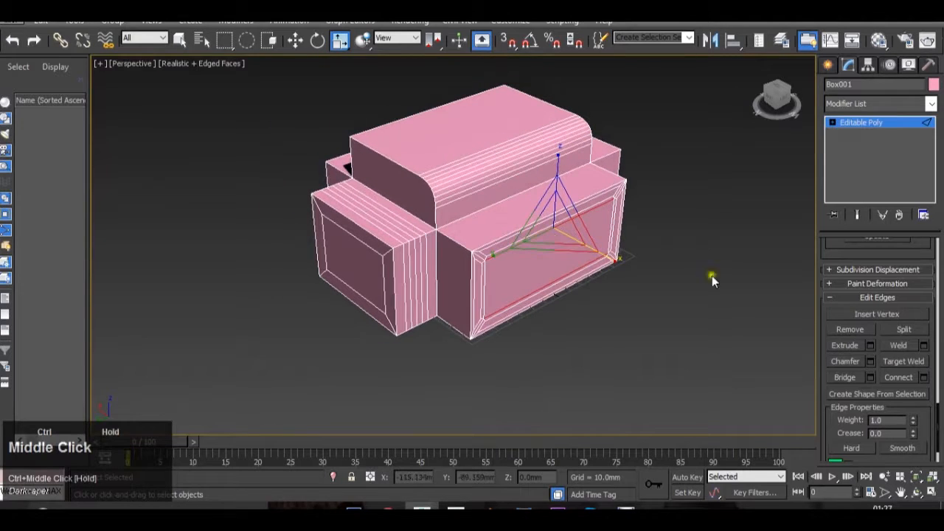
scroll(870, 304, up, 8)
scroll(871, 304, up, 6)
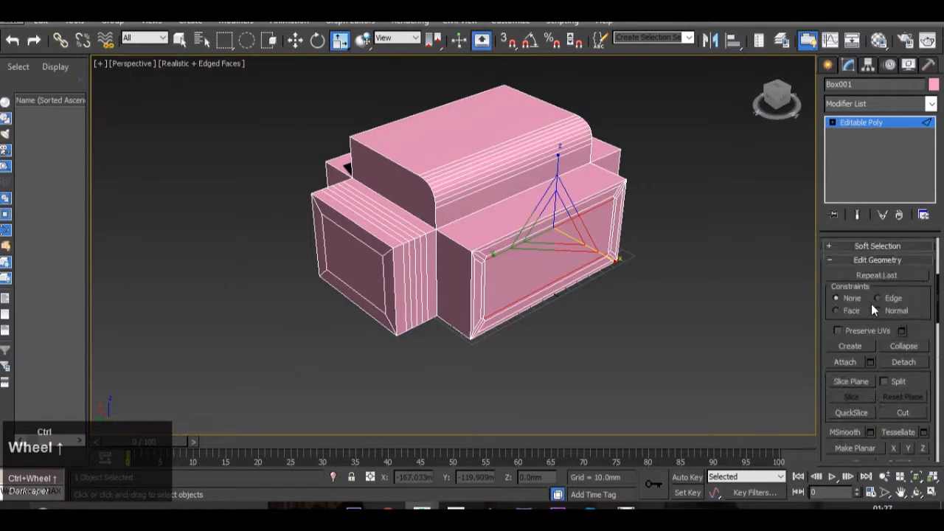
click(891, 124)
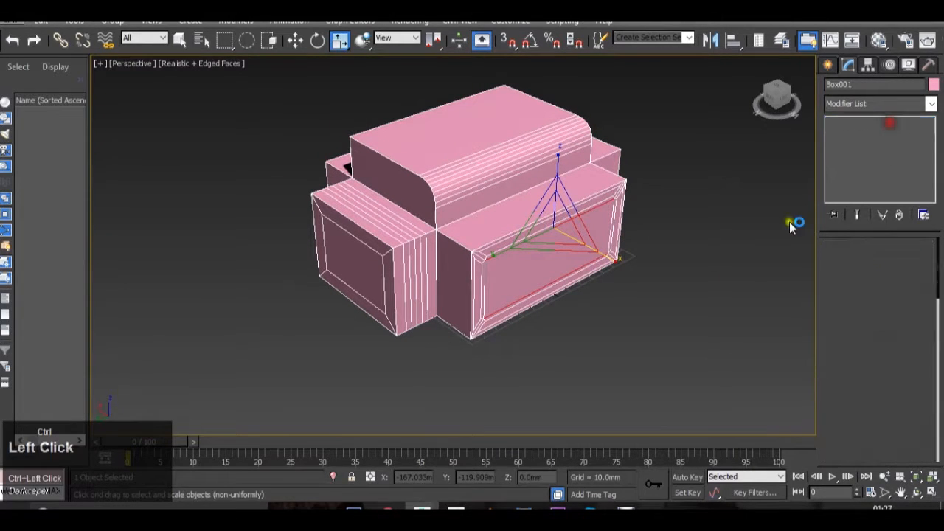
ctrl+middle_drag(731, 285, 671, 263)
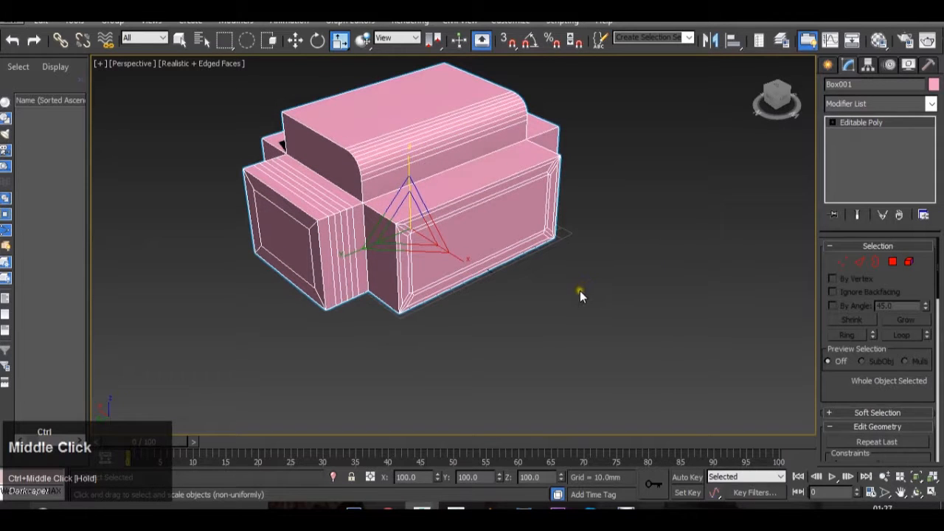
key(w)
ctrl+shift+drag(378, 206, 632, 312)
click(474, 317)
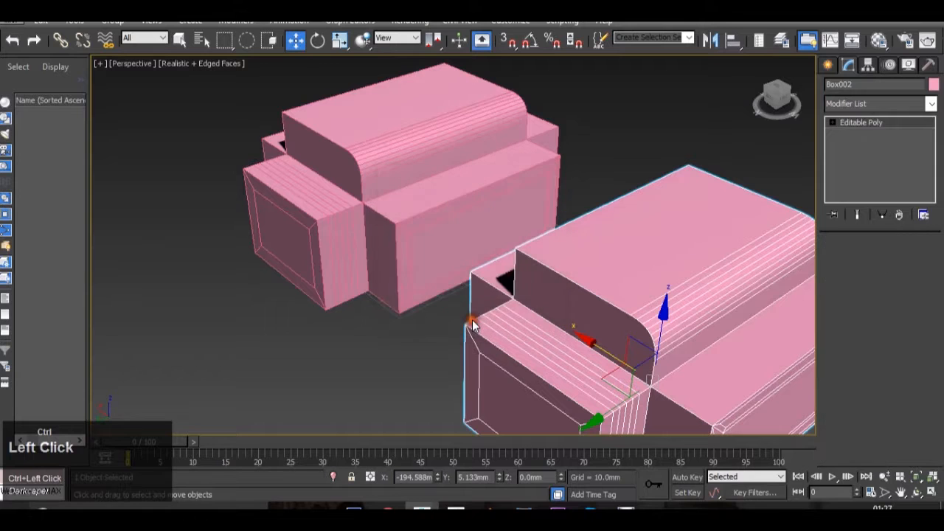
Attach the original model to the copy so both form one Editable Poly
ctrl+alt+middle_drag(494, 300, 586, 274)
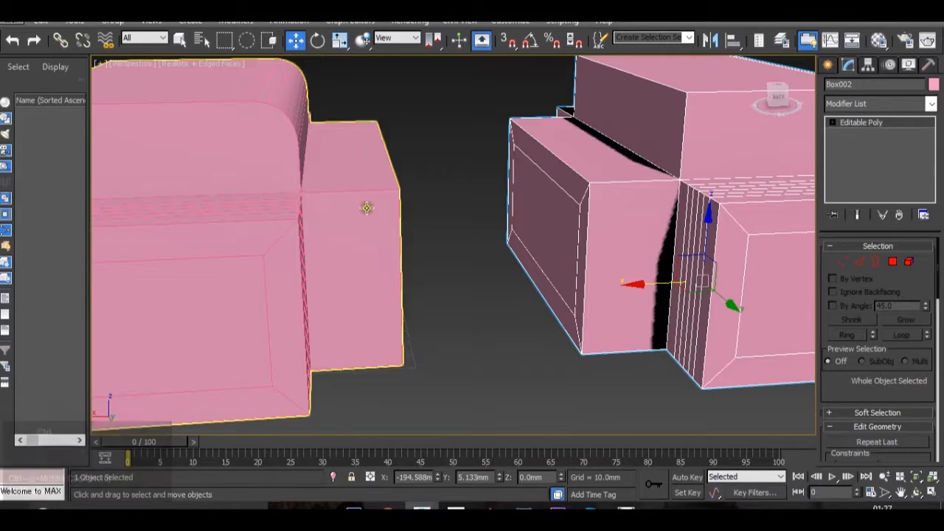
ctrl+scroll(913, 343, down, 3)
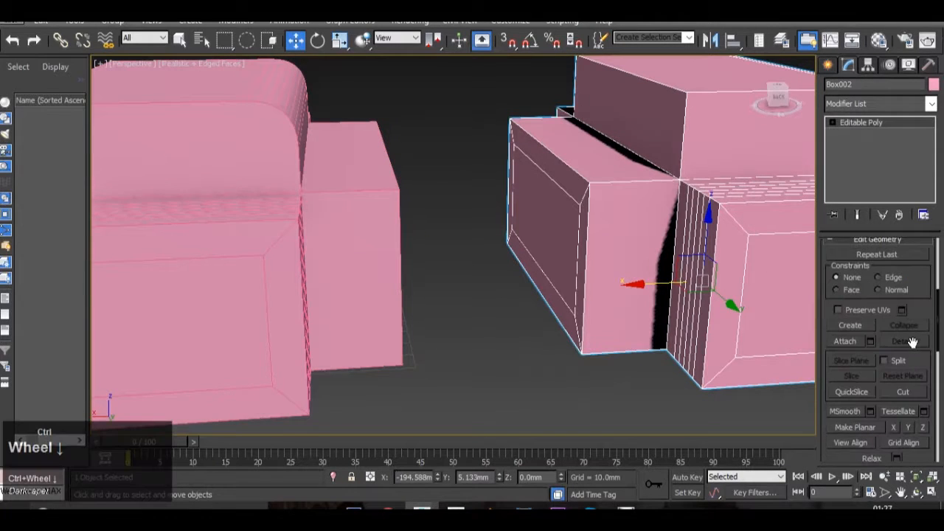
click(853, 339)
click(344, 235)
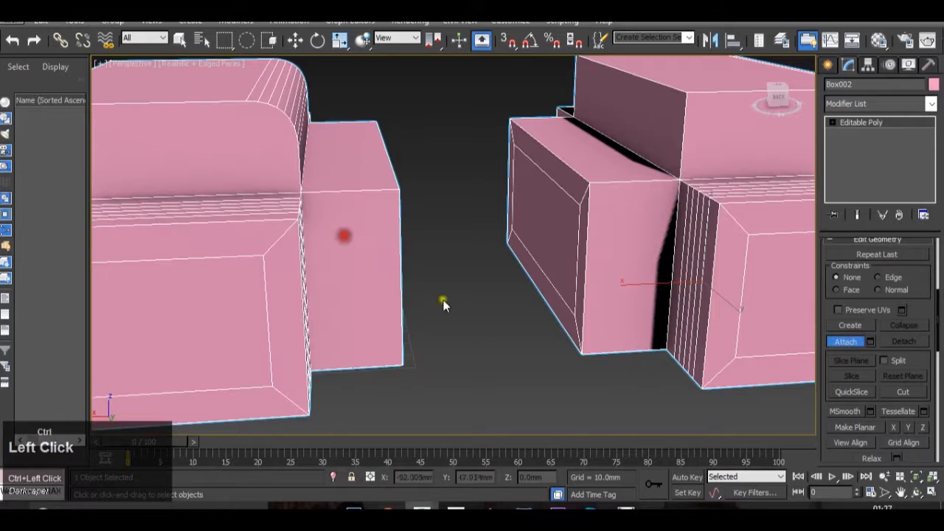
At polygon level, select the facing inset panels of the two bodies and delete them
ctrl+scroll(841, 342, up, 3)
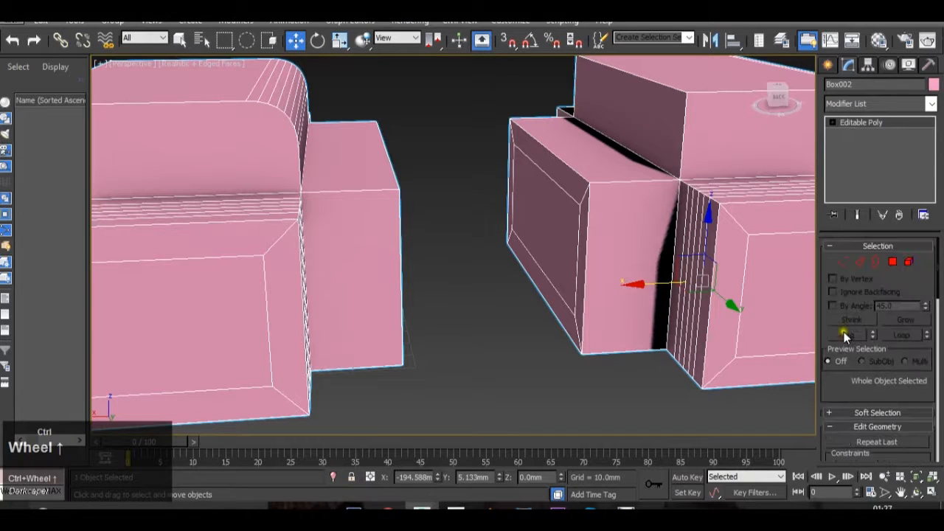
click(892, 262)
click(558, 251)
alt+middle_drag(616, 277, 529, 278)
ctrl+click(405, 225)
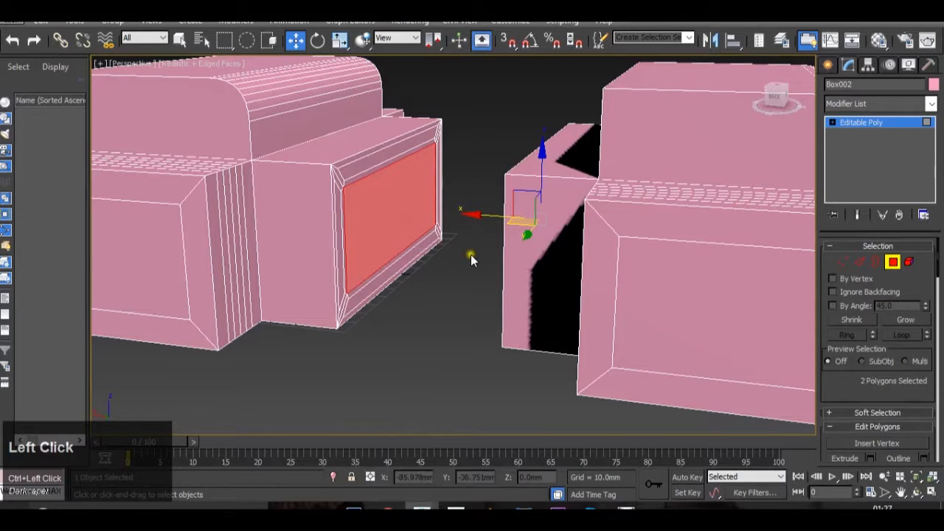
key(Delete)
At edge level, try bridging the lower edges of the two facing openings, and undo that bridge
click(859, 263)
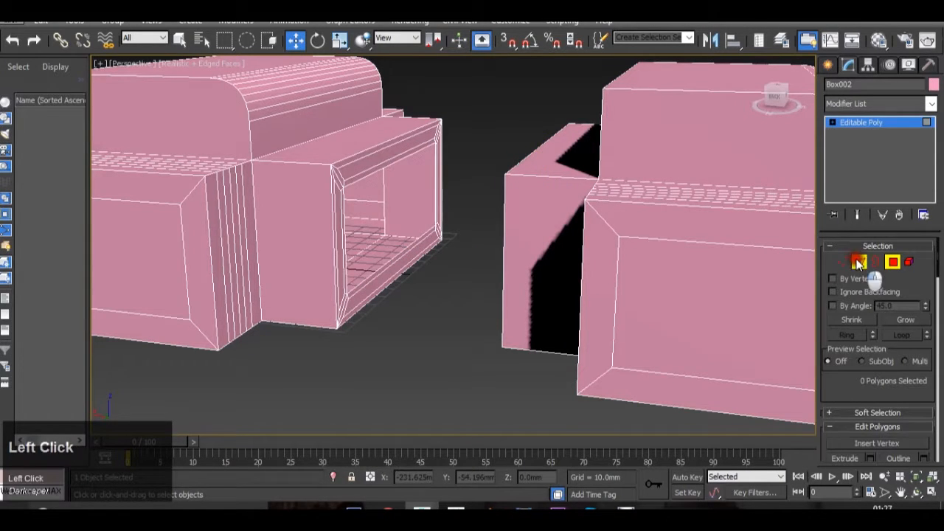
scroll(359, 259, up, 4)
click(396, 274)
alt+middle_drag(398, 276, 452, 288)
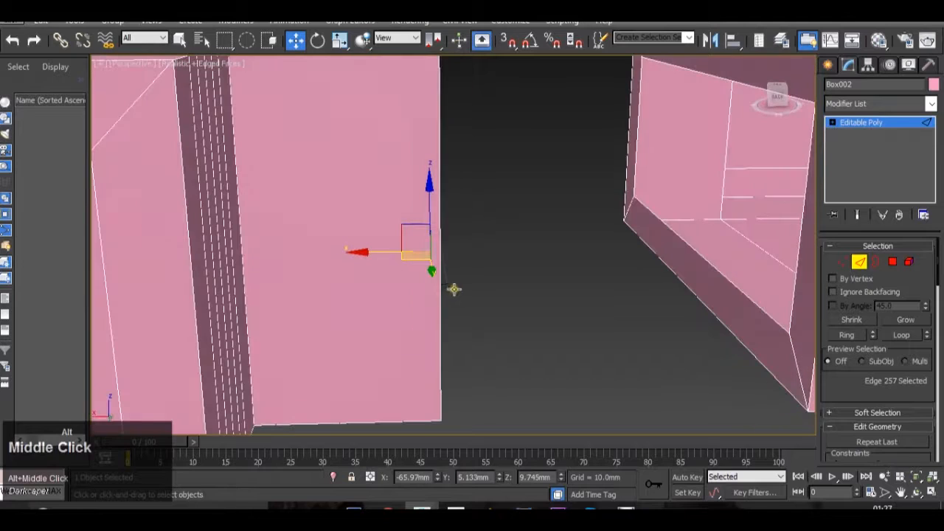
ctrl+click(677, 240)
scroll(877, 326, down, 10)
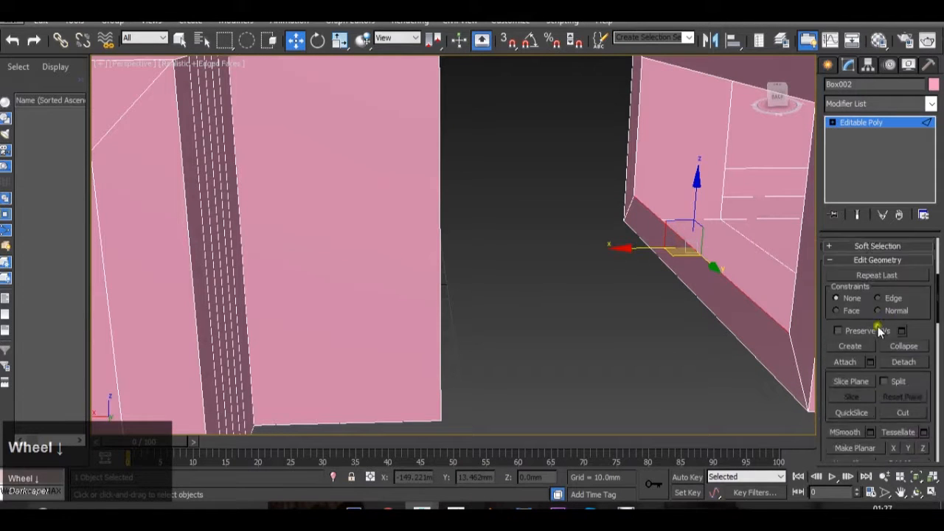
scroll(878, 326, down, 3)
click(855, 417)
alt+middle_drag(751, 360, 669, 338)
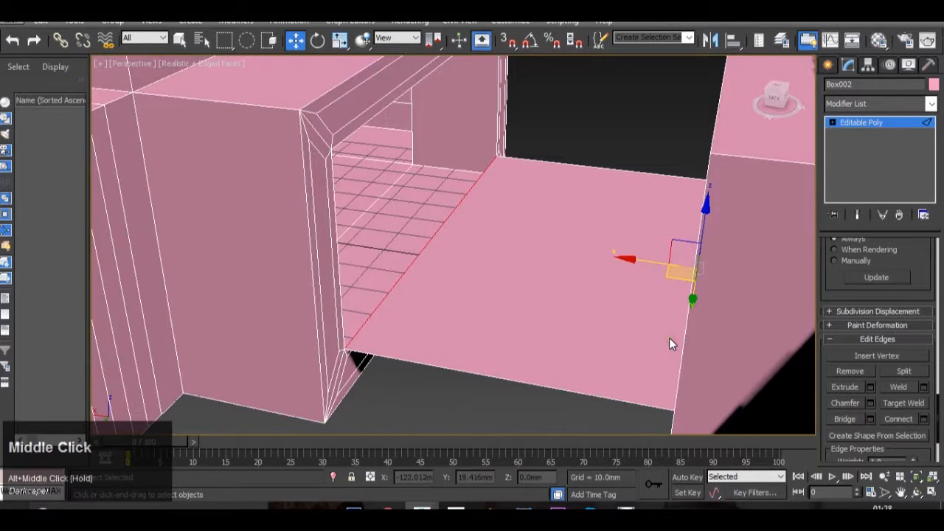
key(ctrl+z)
At border level, select the borders of both facing openings and bridge them to join the two bodies
scroll(859, 346, up, 10)
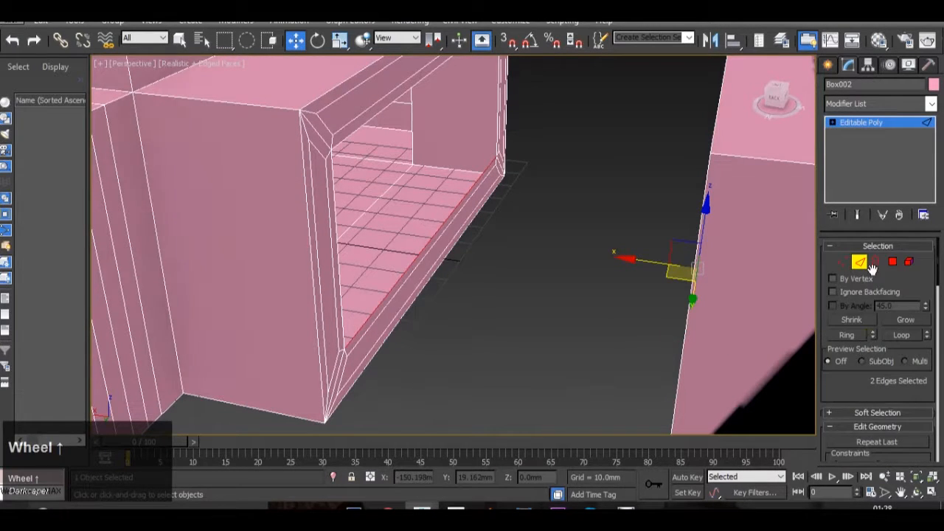
click(874, 264)
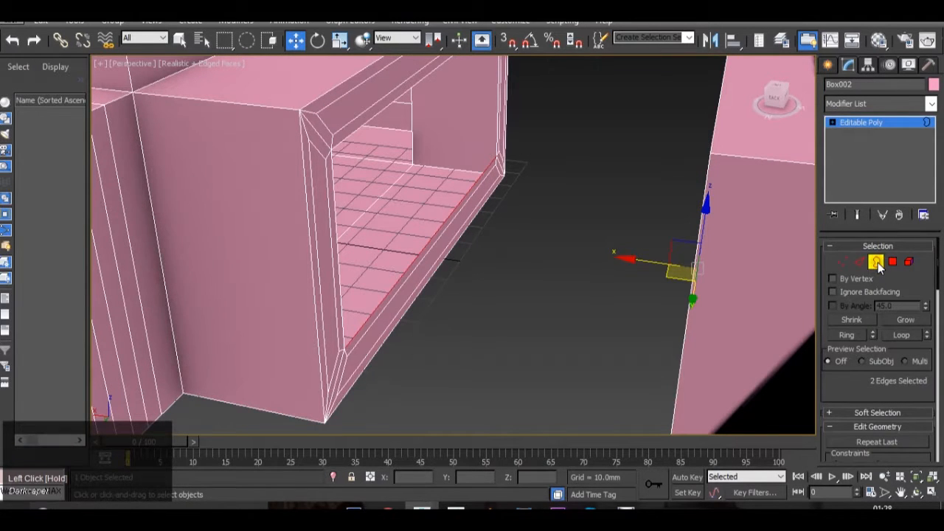
click(398, 278)
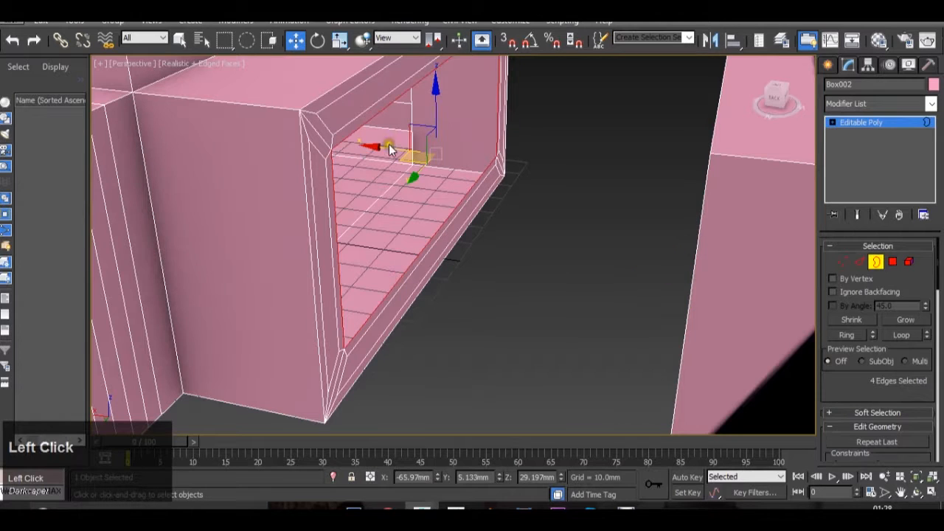
mouse_move(438, 278)
middle_down()
mouse_move(452, 267)
mouse_move(430, 290)
middle_up()
alt+middle_drag(515, 322, 493, 221)
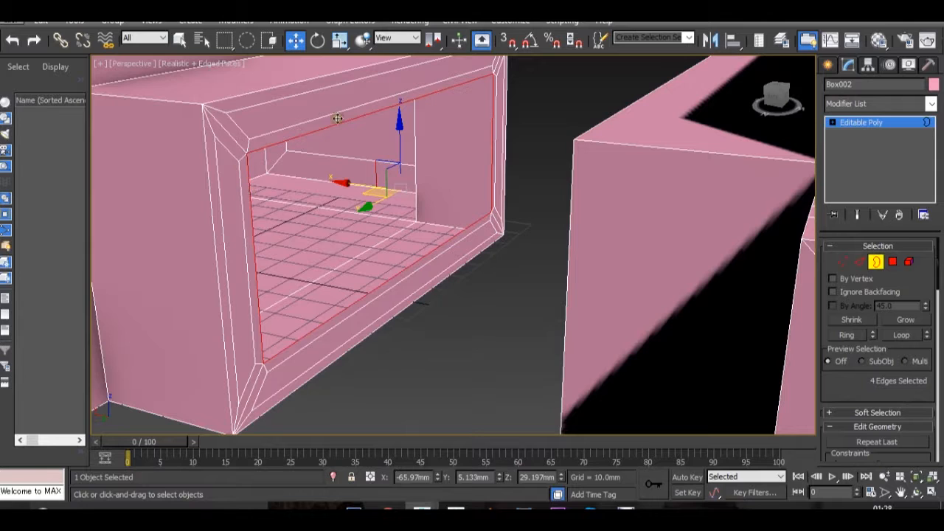
alt+middle_drag(506, 225, 517, 280)
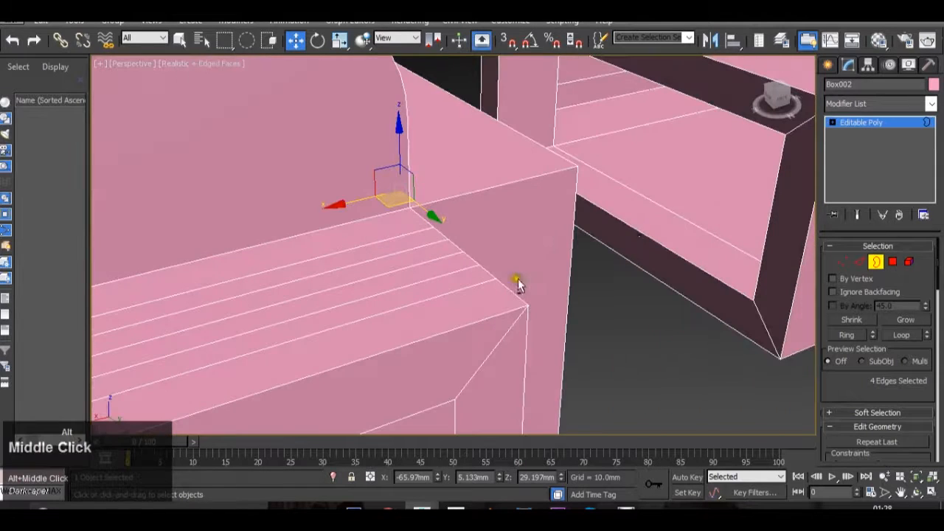
ctrl+click(713, 276)
alt+middle_drag(710, 274, 653, 263)
scroll(870, 391, down, 1)
scroll(871, 391, down, 10)
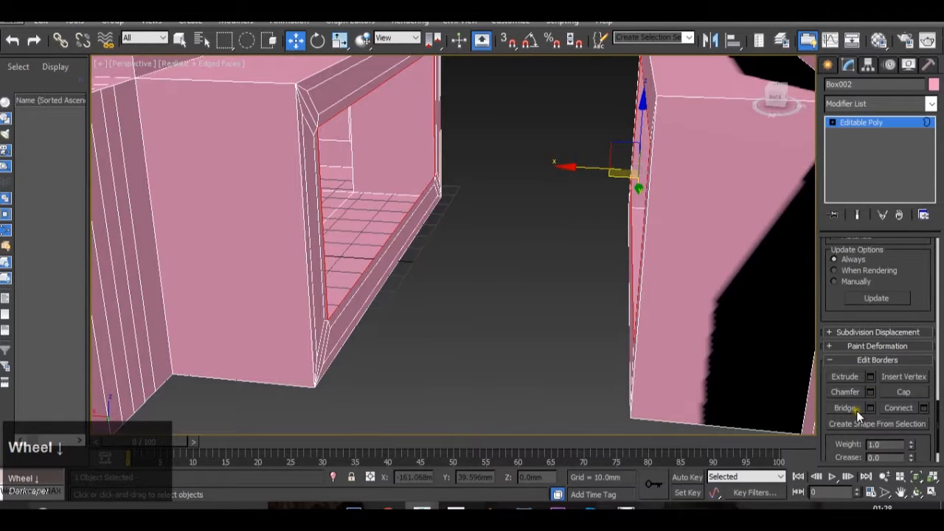
click(845, 408)
scroll(438, 232, down, 2)
alt+middle_drag(438, 232, 669, 238)
alt+middle_drag(586, 155, 410, 188)
scroll(552, 154, down, 5)
scroll(484, 197, up, 3)
middle_drag(485, 196, 357, 221)
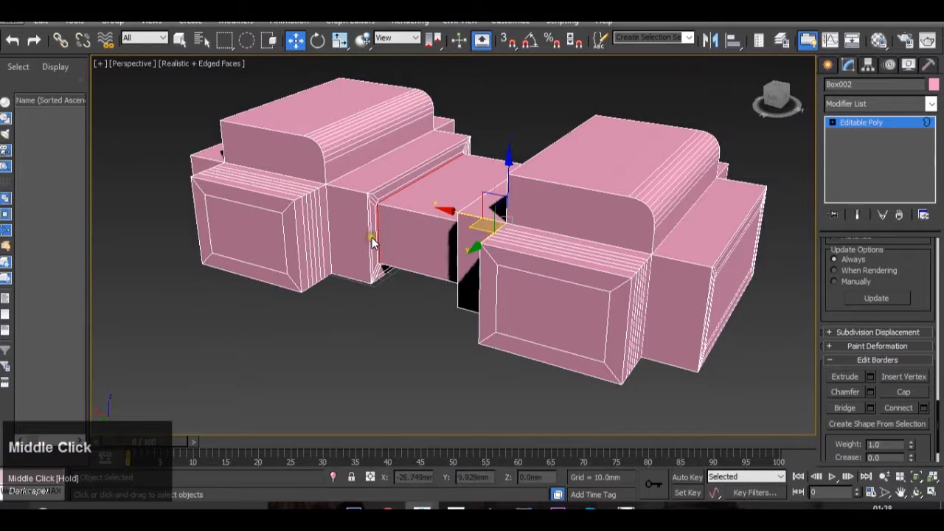